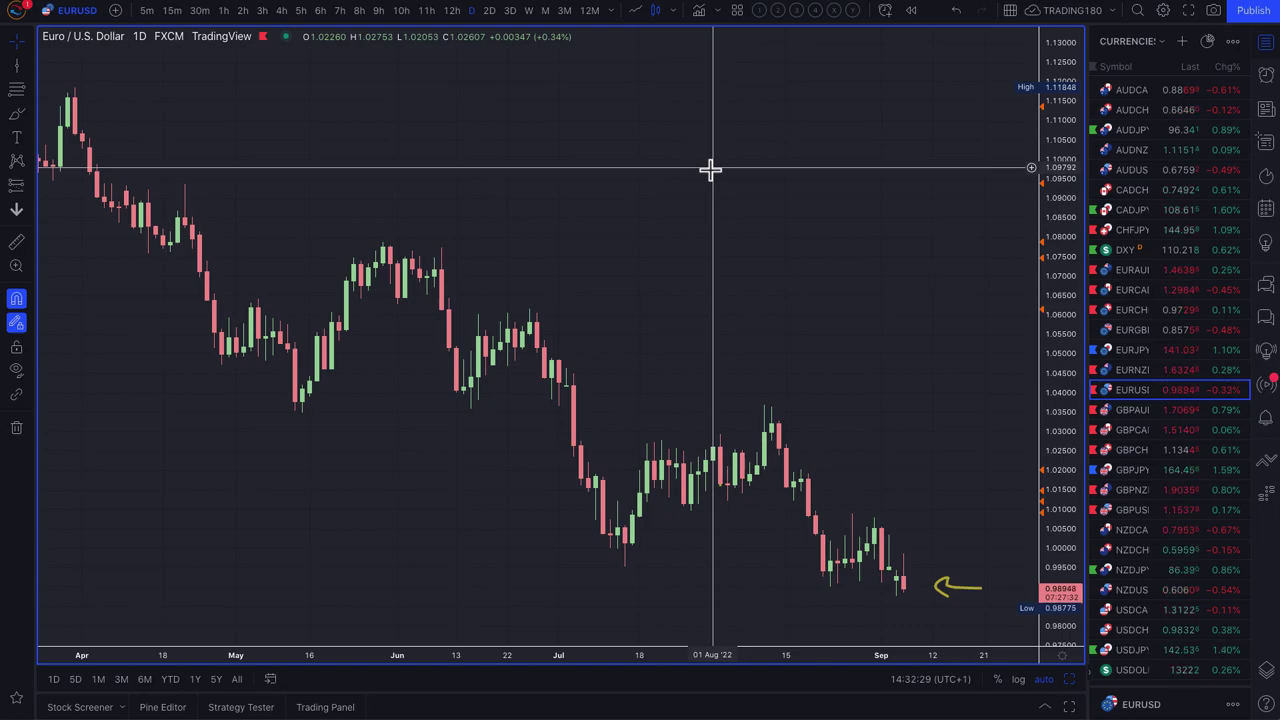
- Switch the chart symbol from Euro / U.S. Dollar to USDEUR, keeping the daily timeframe
text(USD)
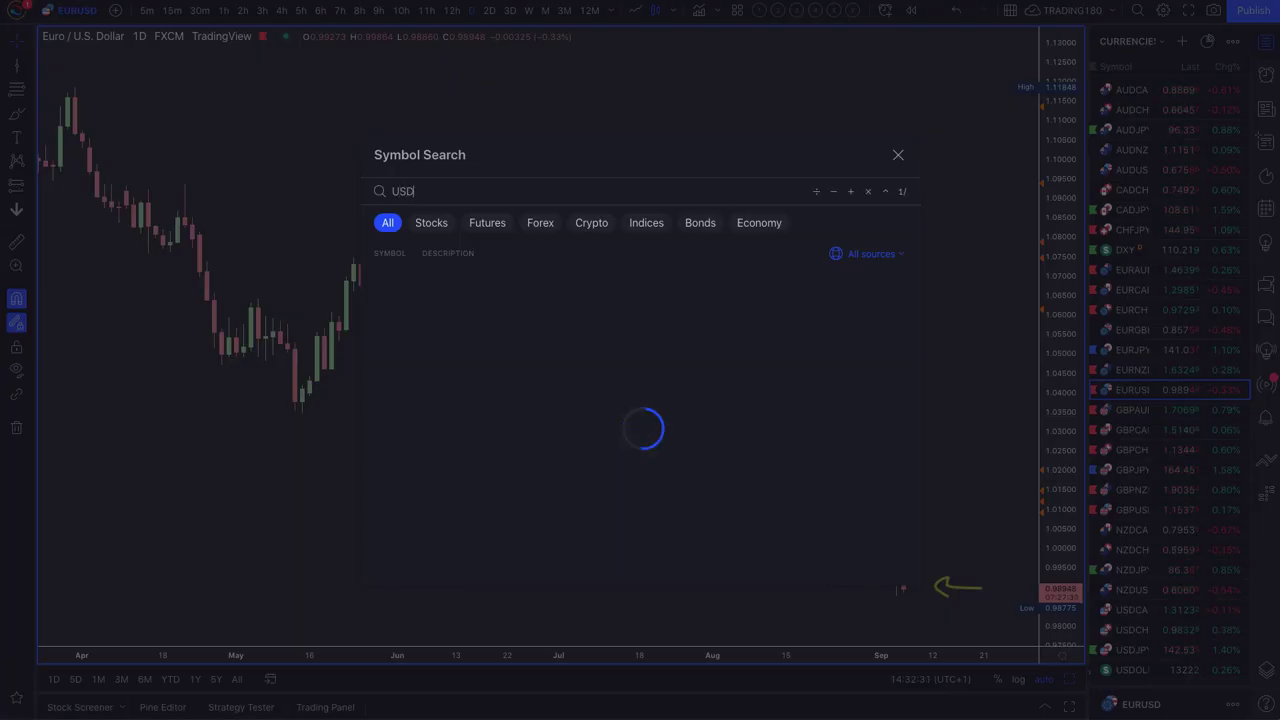
text(EUR)
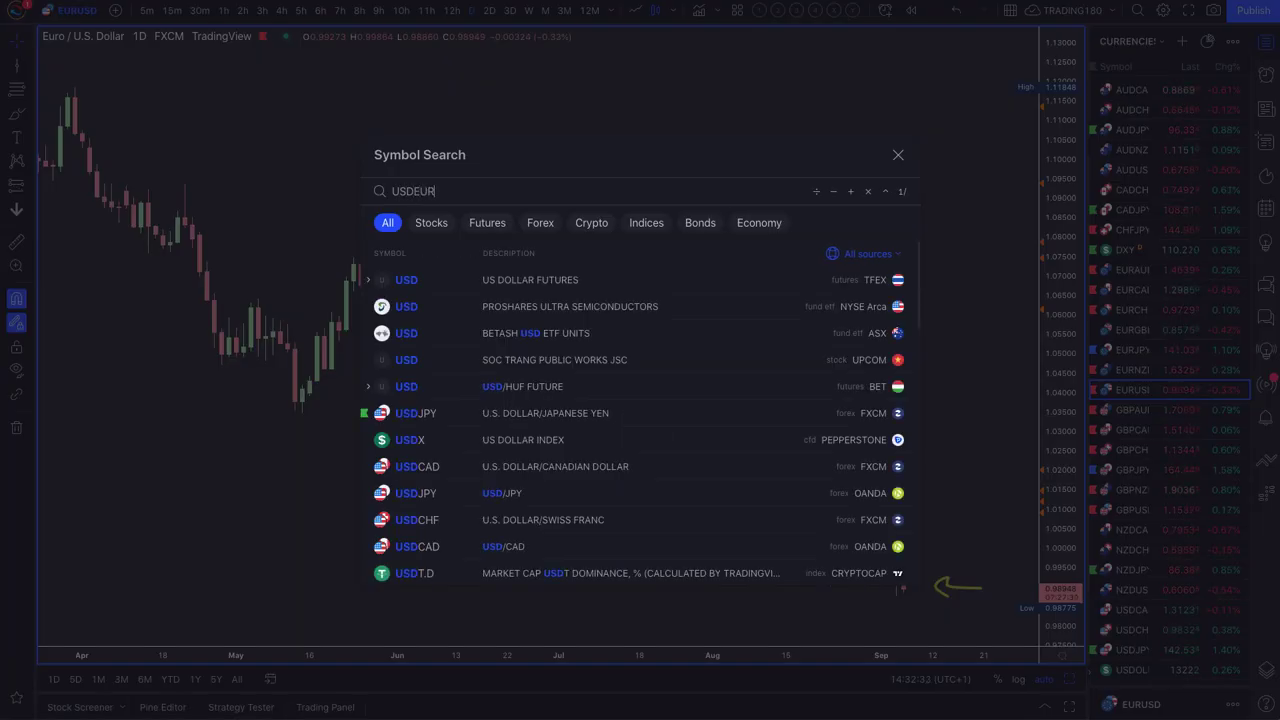
key(Escape)
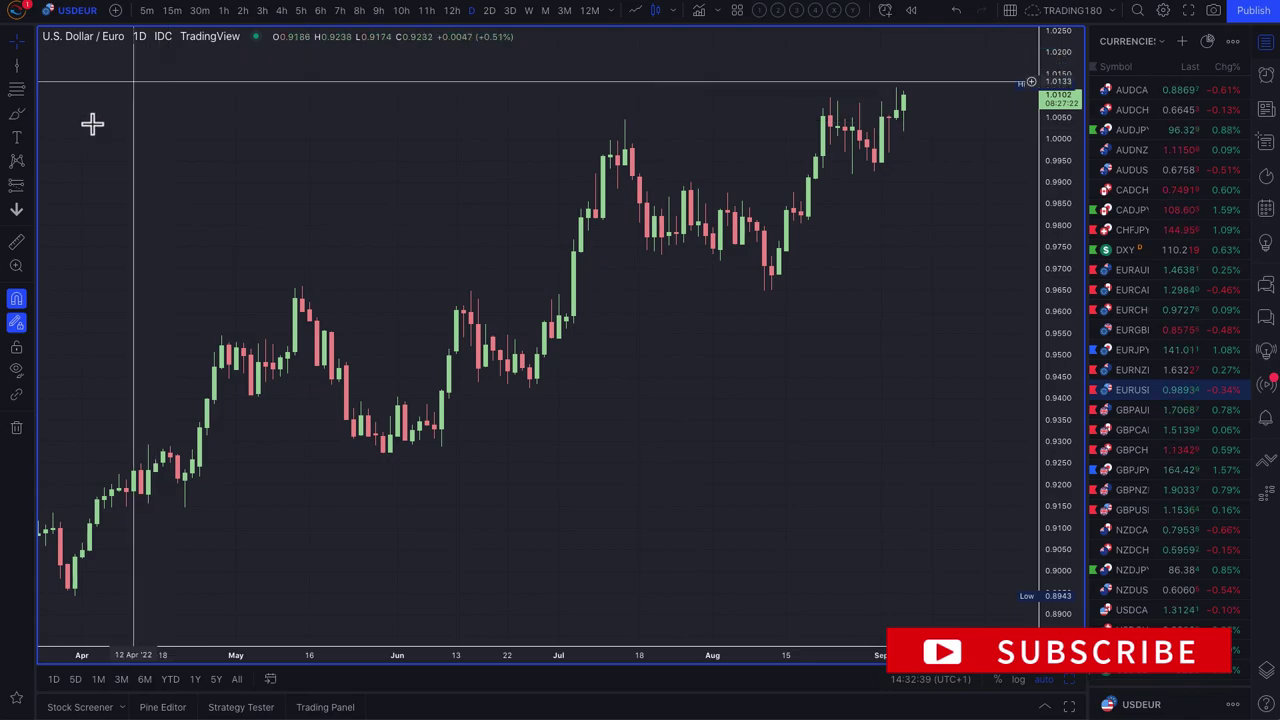
- Circle the most recent daily candles at the chart's high with the Brush
click(17, 115)
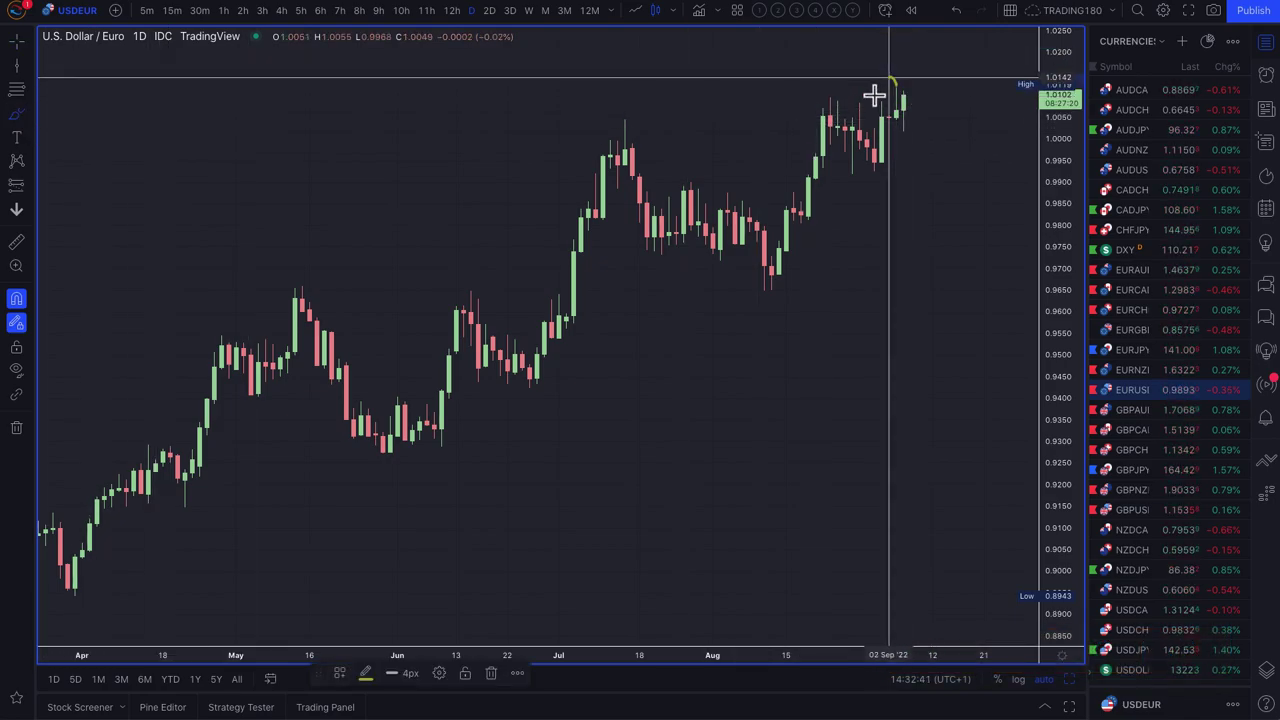
drag(875, 95, 903, 84)
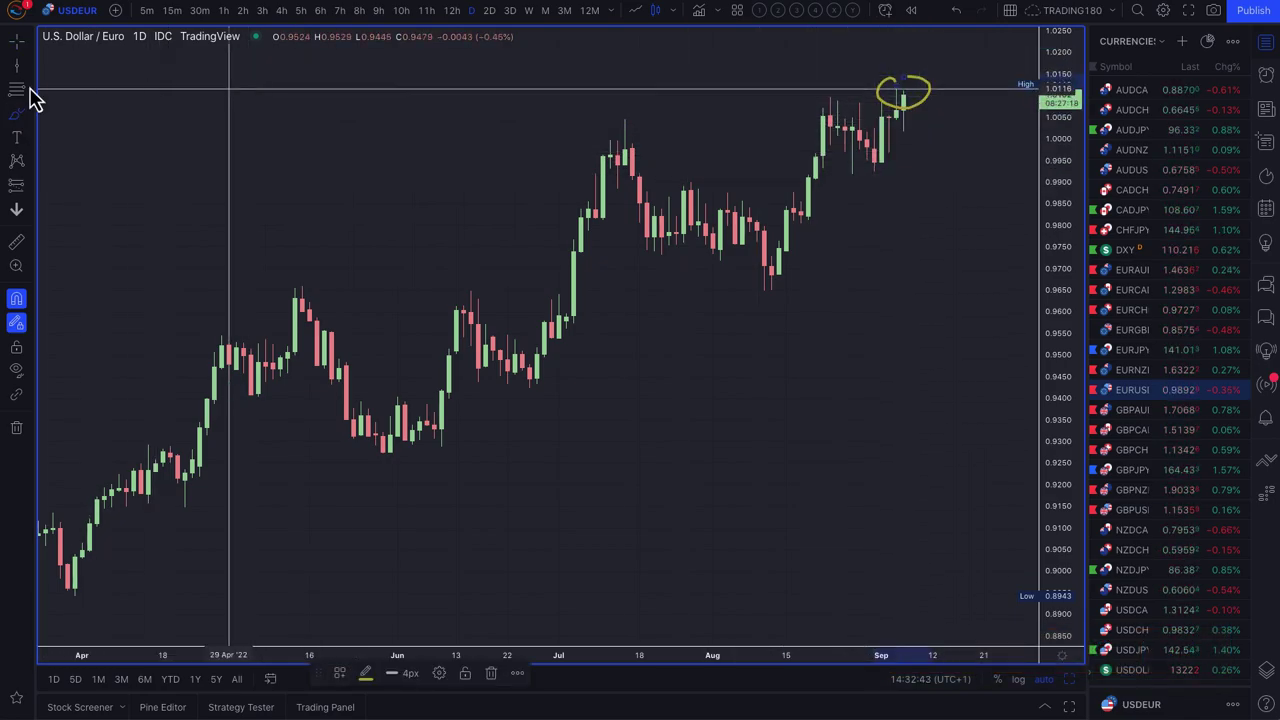
- Mark demand zones at 0.9978–0.9925, 0.9833–0.9805 and 0.9706–0.9650 from their origin candles, using the 2. DEMAND drawing template
click(419, 117)
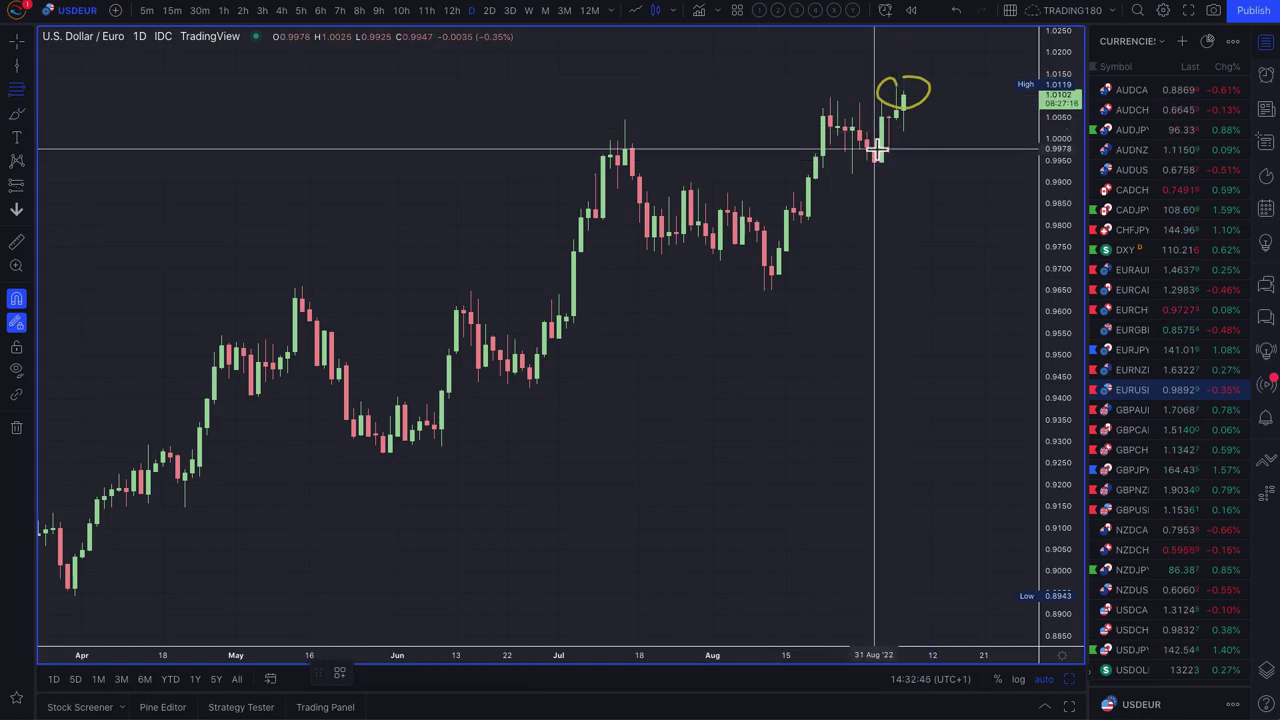
click(874, 170)
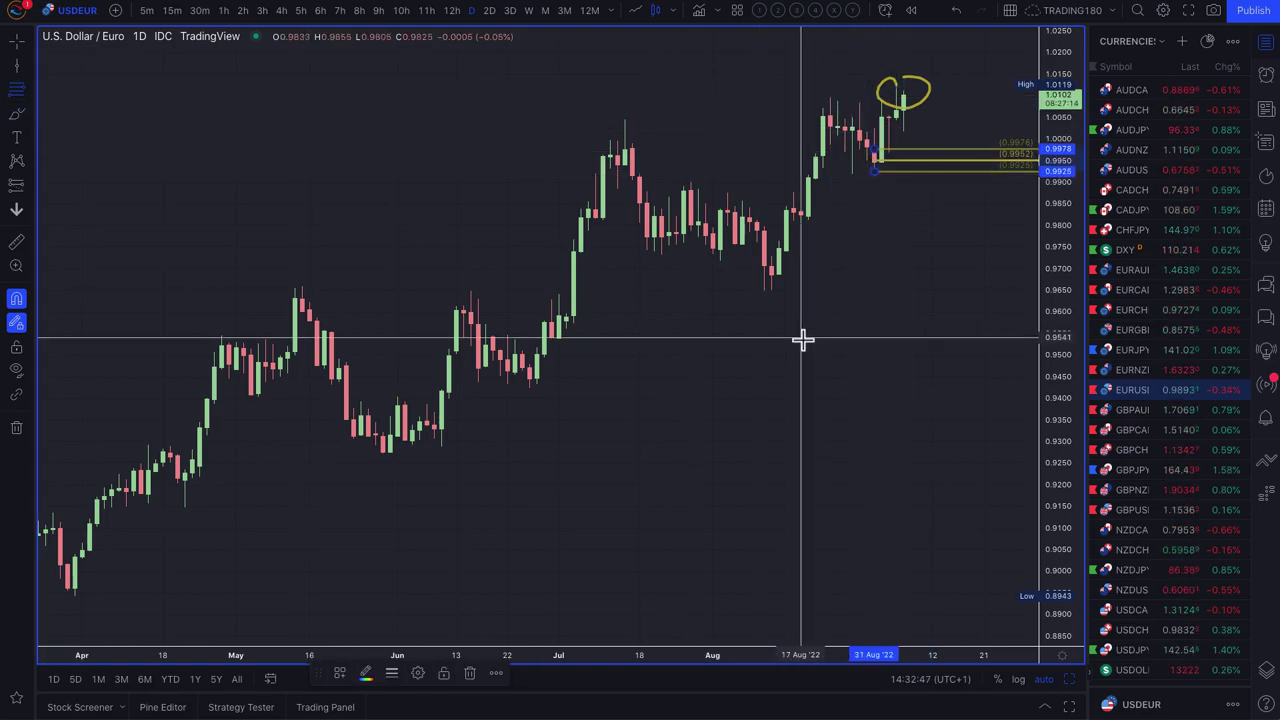
click(340, 675)
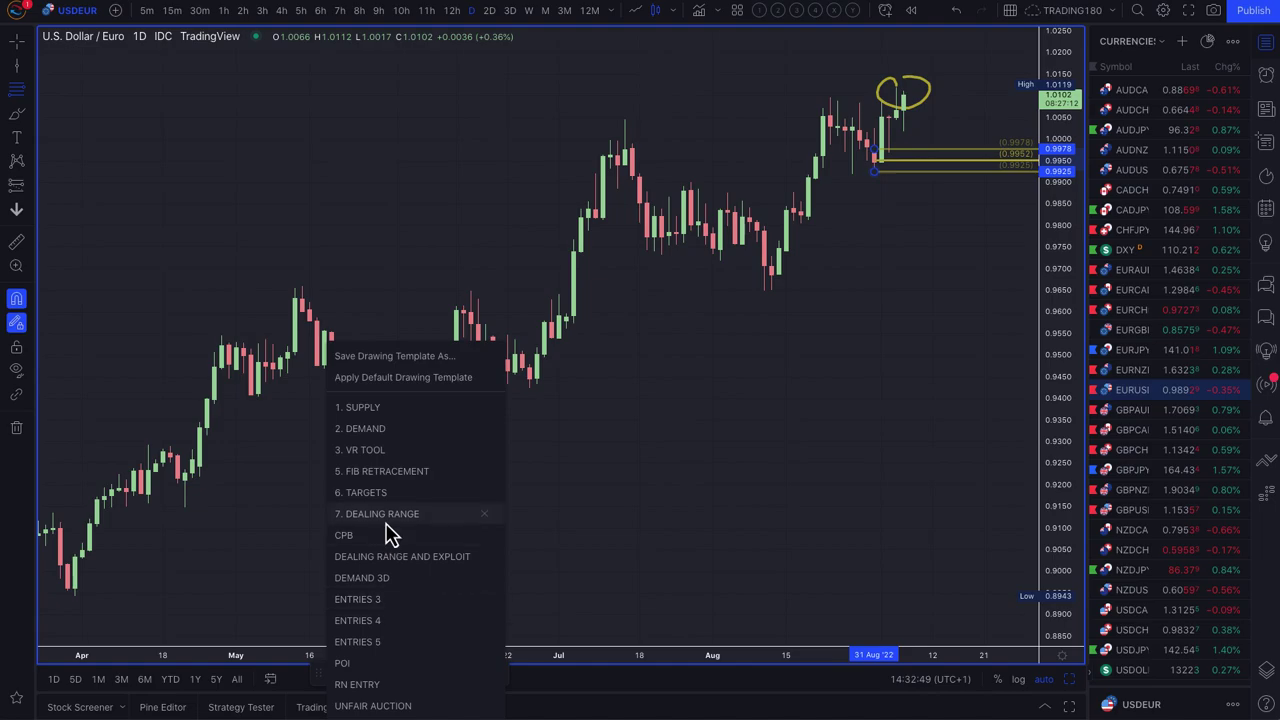
click(393, 429)
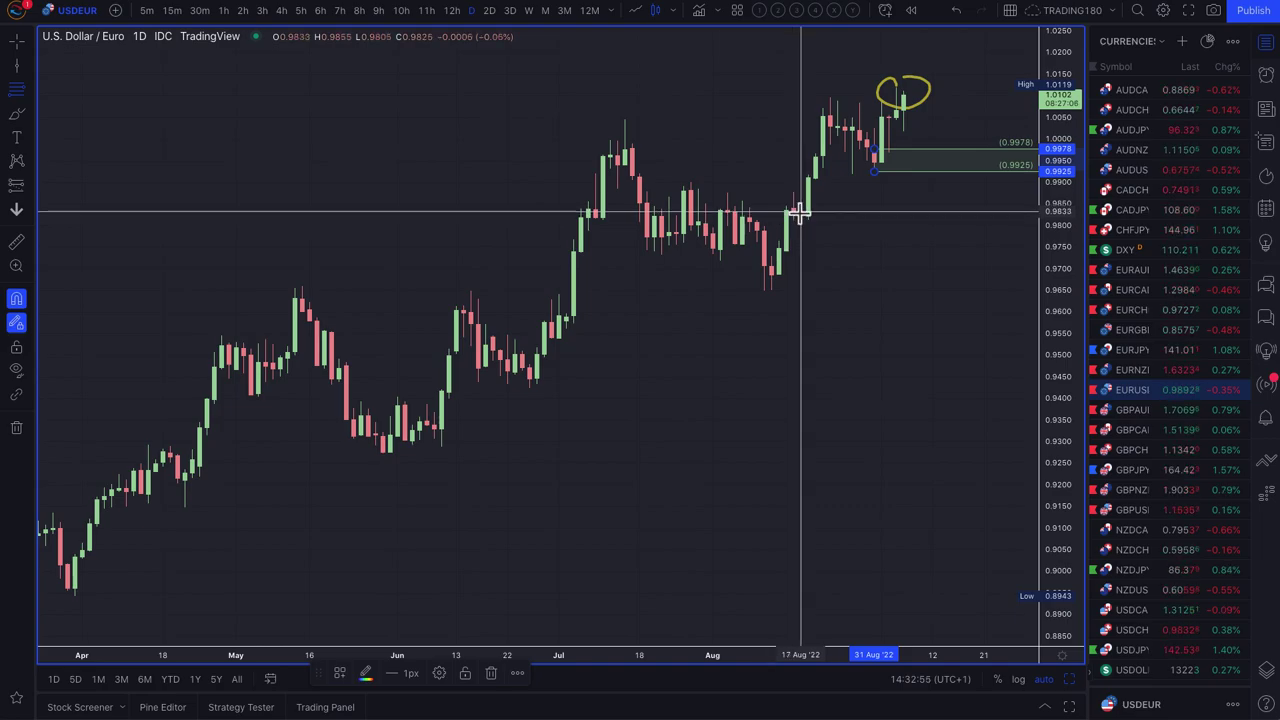
drag(800, 212, 800, 222)
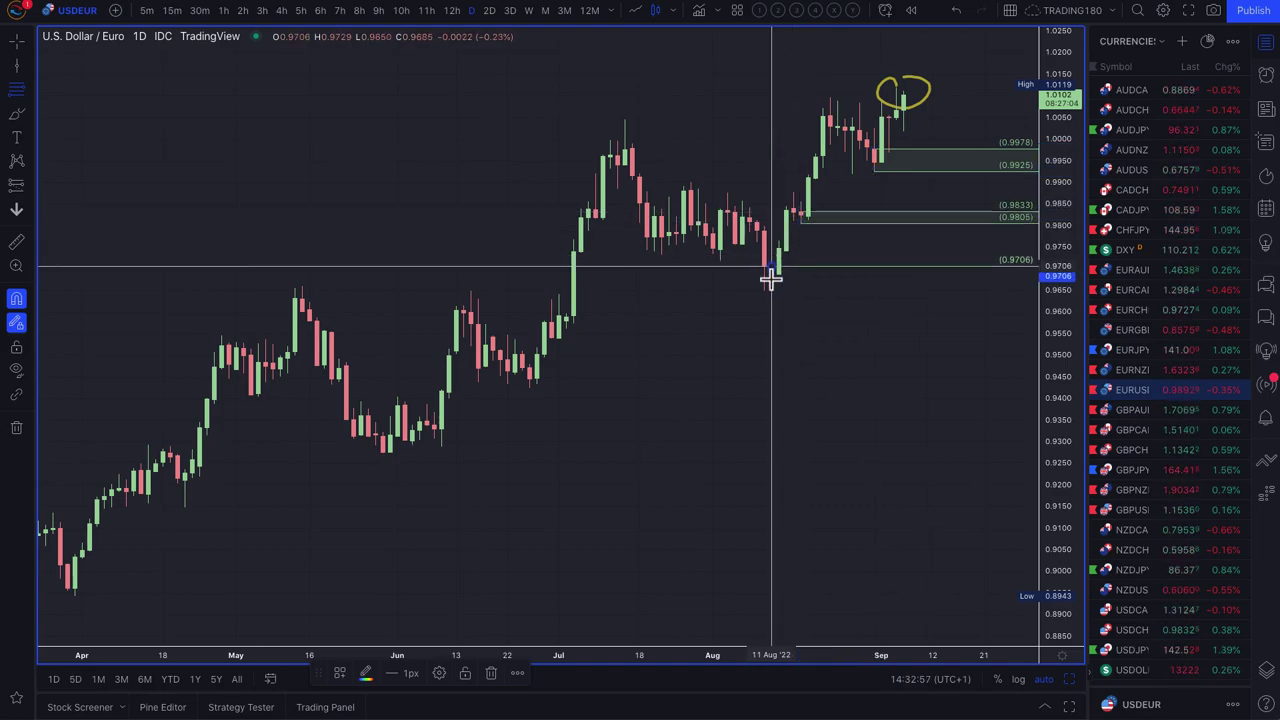
drag(770, 279, 770, 291)
- Change the chart to the 5-minute timeframe and delete the yellow brush curve crossing the candles
scroll(917, 253, up, 6)
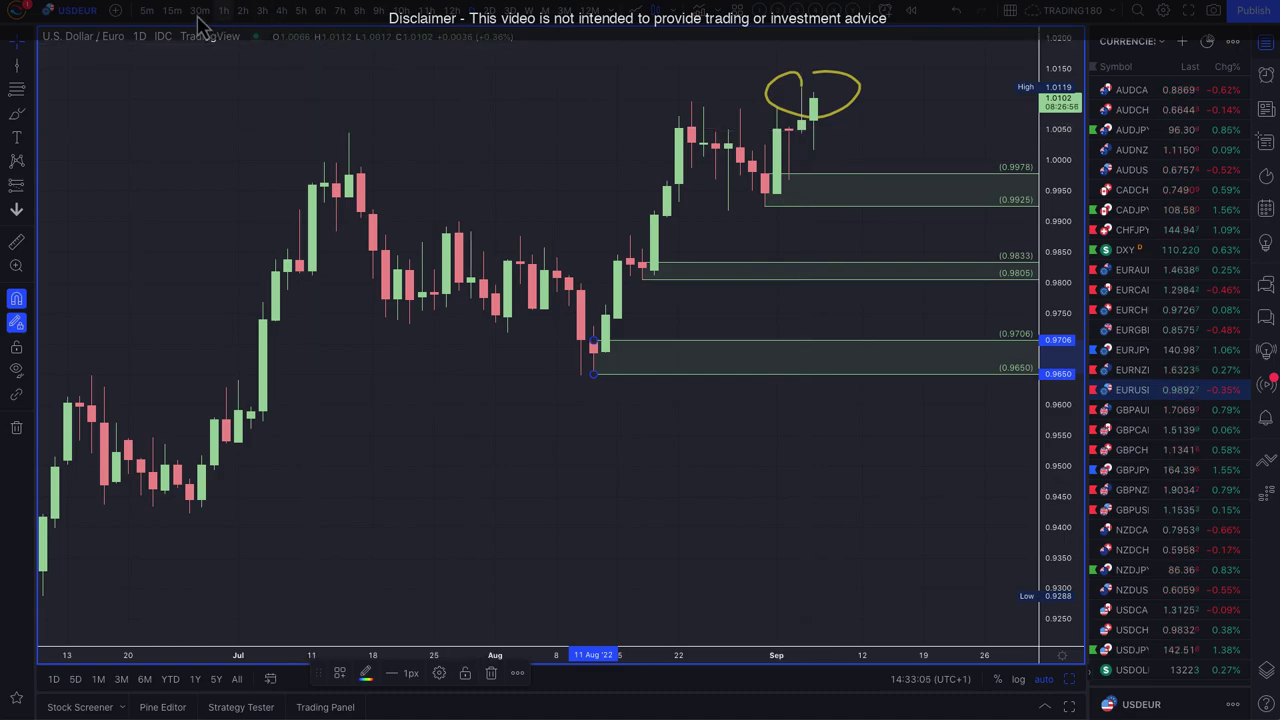
click(150, 12)
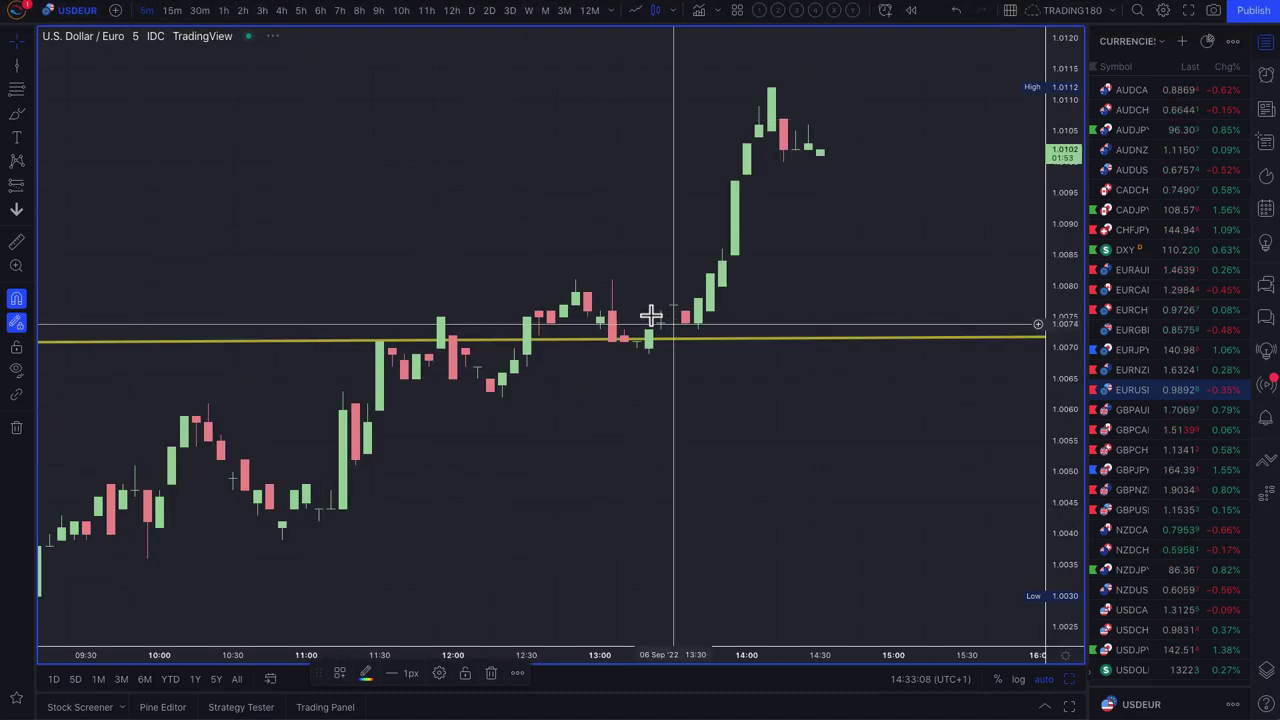
scroll(774, 366, down, 2)
scroll(634, 251, down, 3)
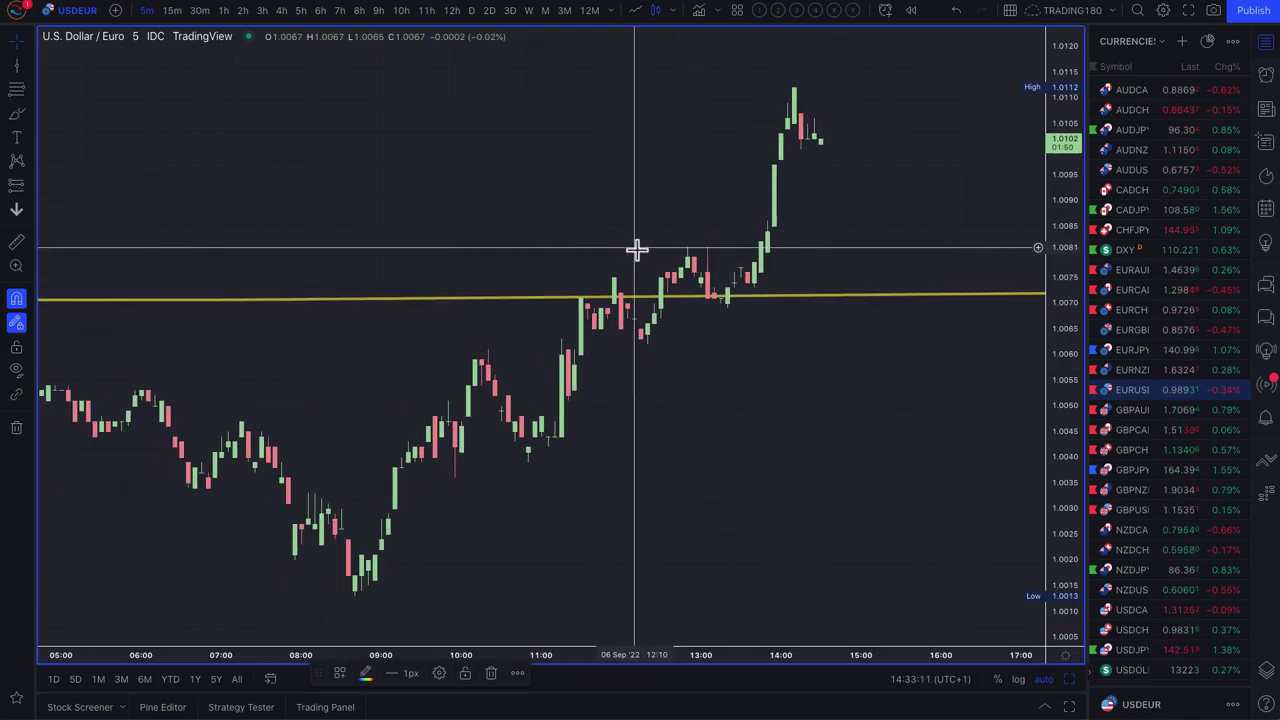
scroll(634, 251, down, 3)
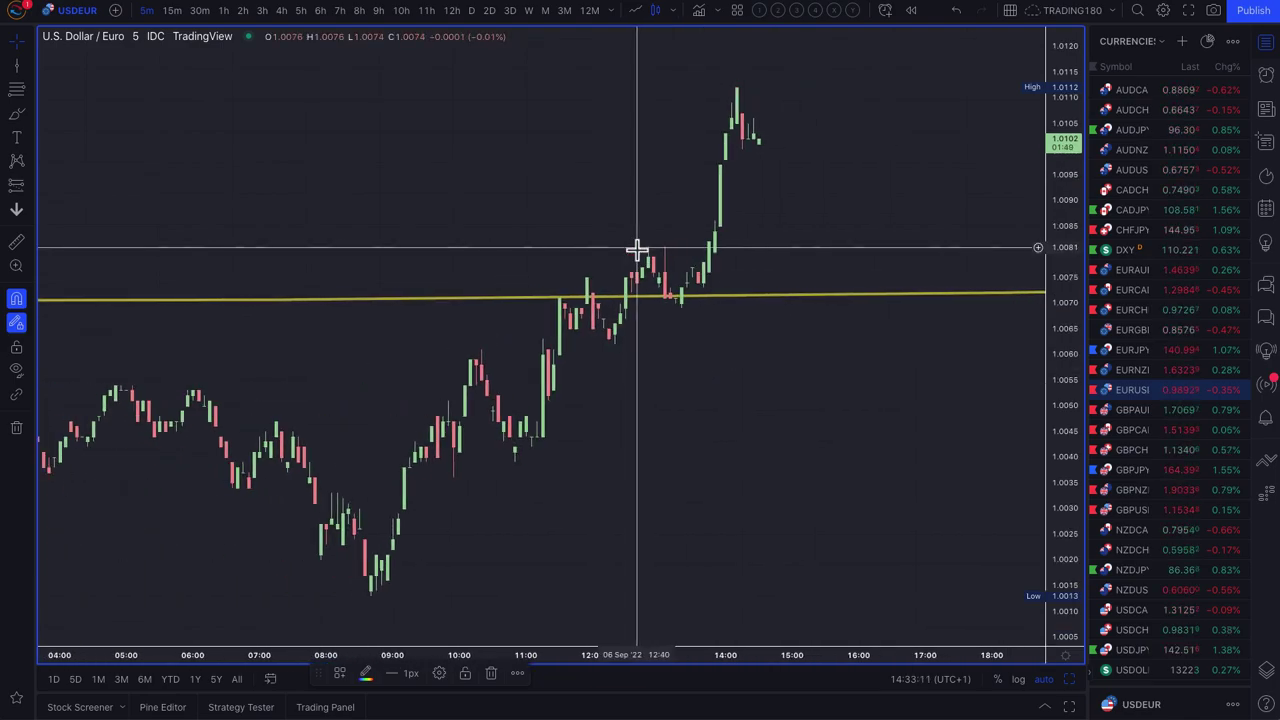
click(18, 116)
scroll(608, 243, down, 4)
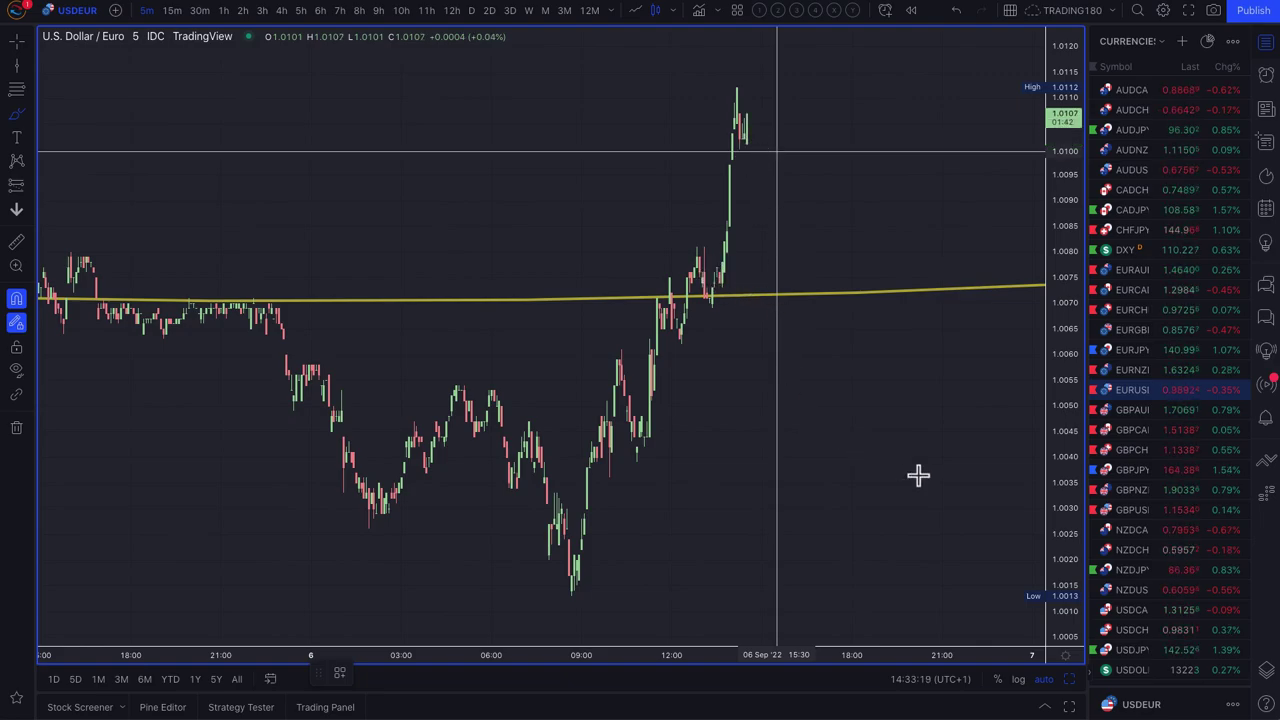
scroll(776, 152, down, 2)
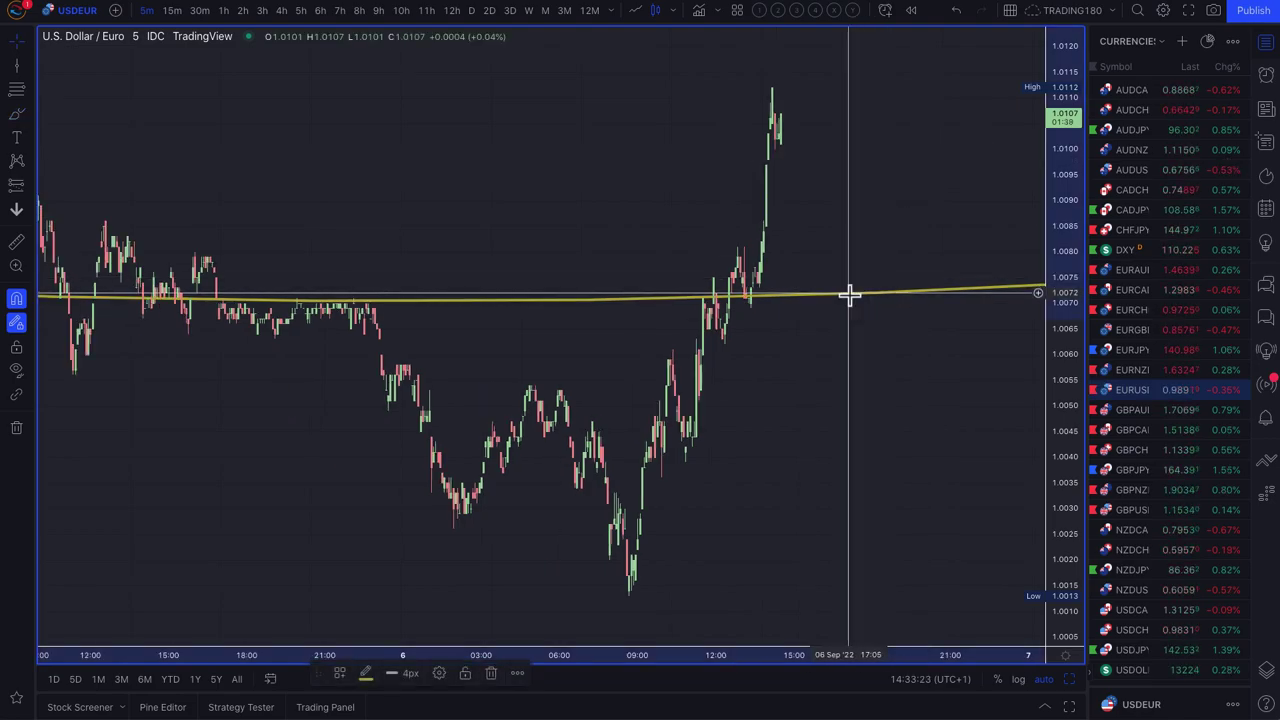
key(Delete)
- Draw a Rectangle zone from 1.0086 to 1.0083, starting at the 5 Sep 12:35 swing high and reaching past the current price
scroll(849, 300, down, 5)
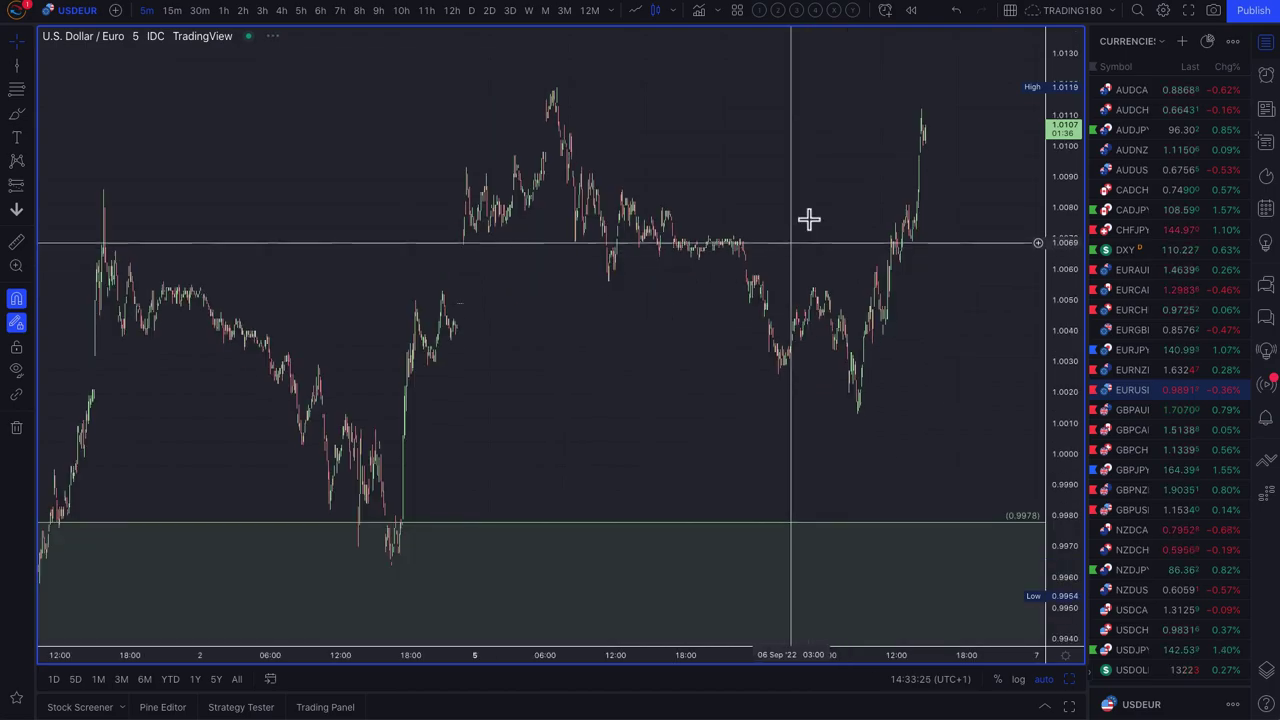
scroll(737, 263, up, 3)
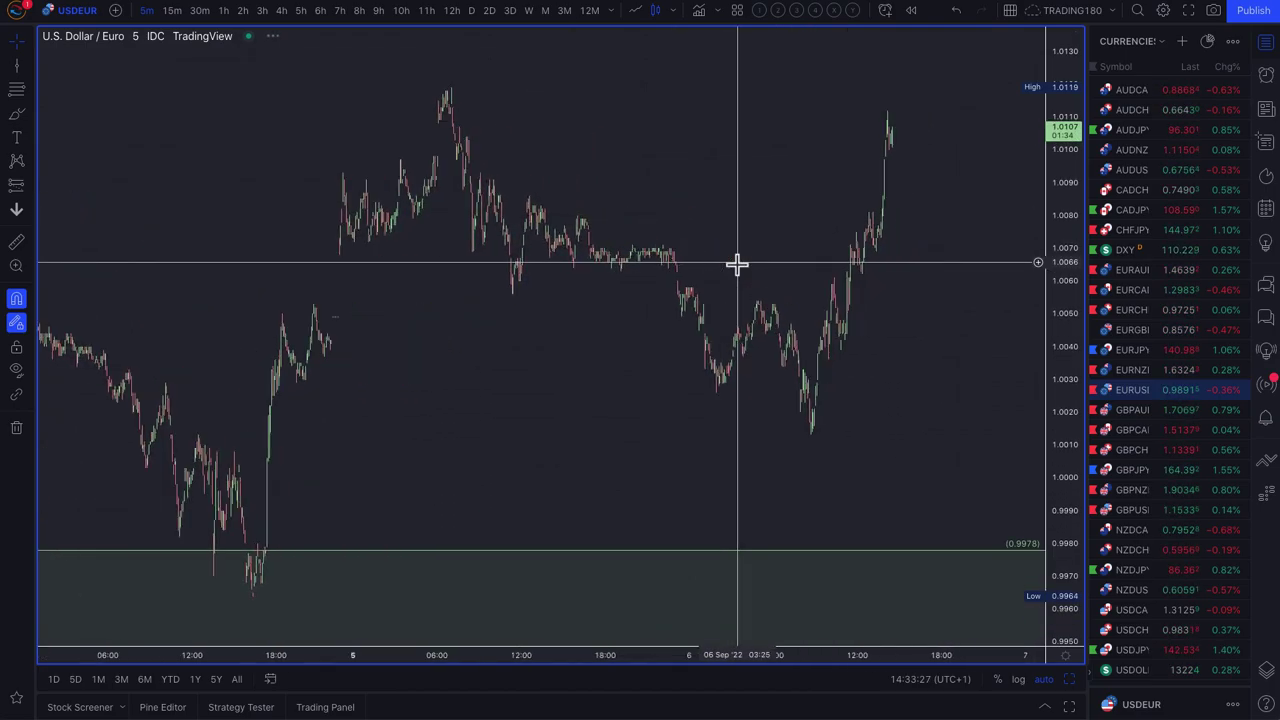
scroll(843, 183, up, 3)
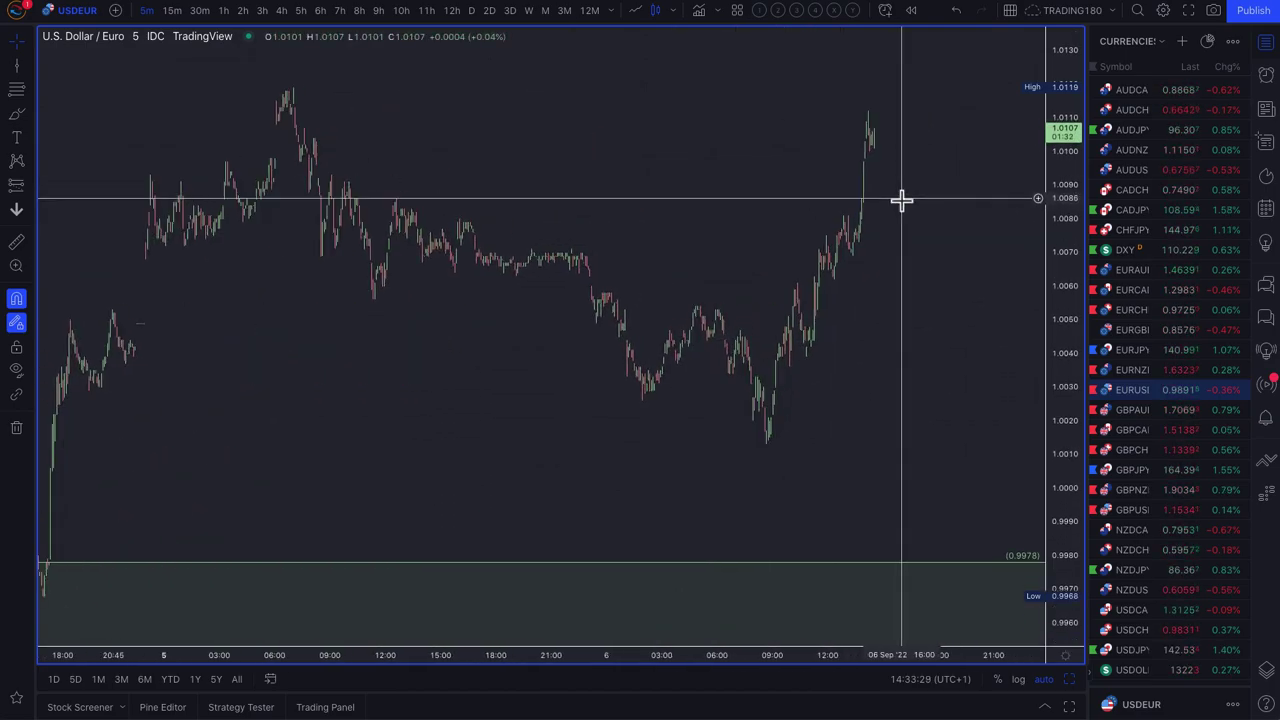
scroll(901, 200, up, 4)
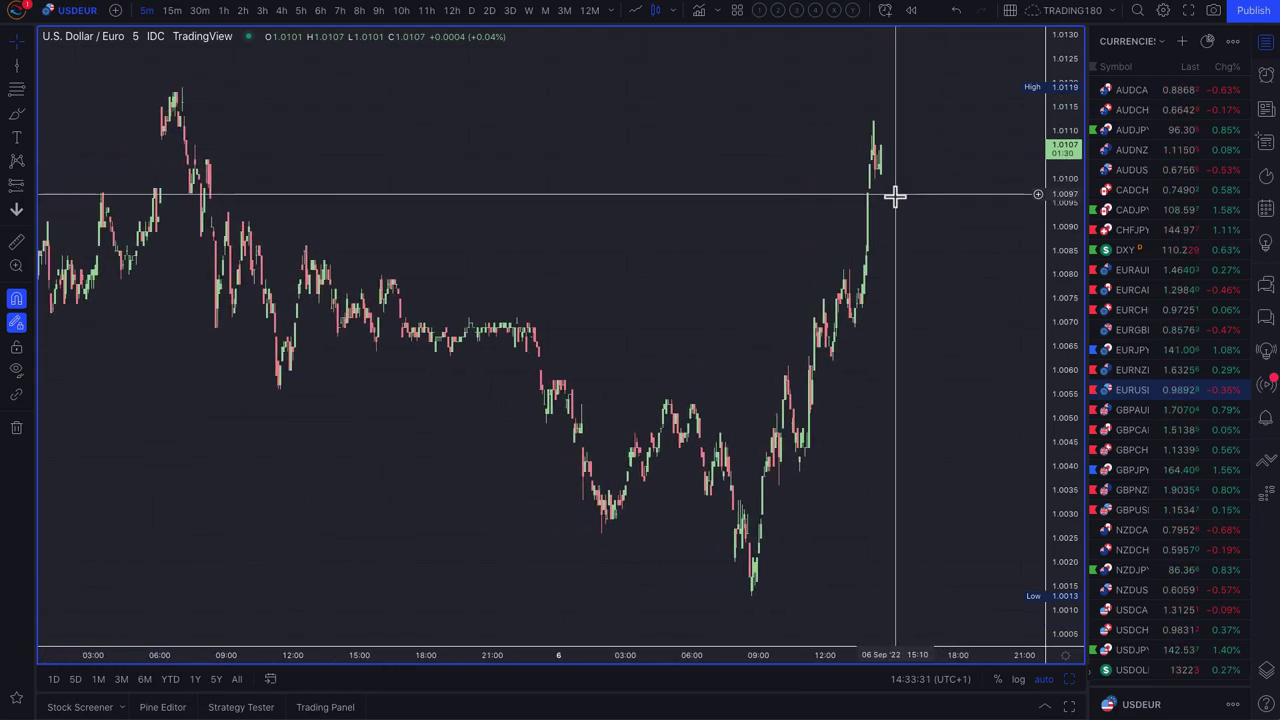
click(14, 115)
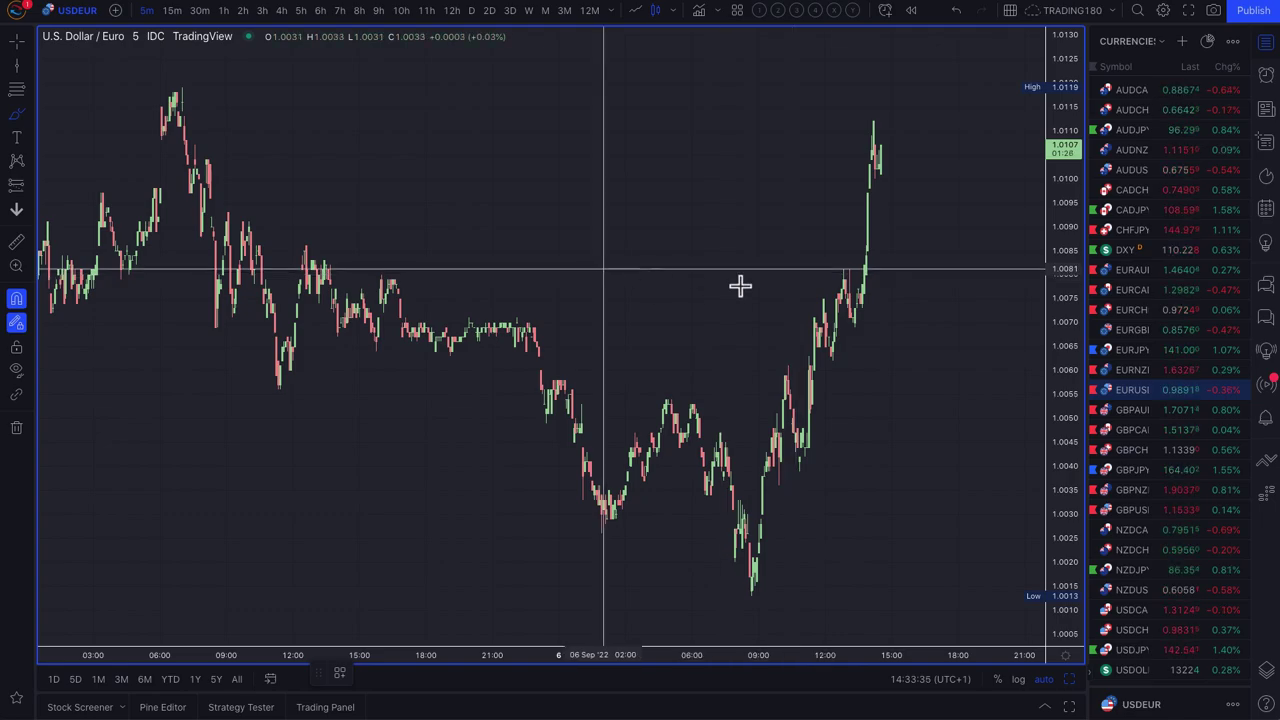
click(30, 118)
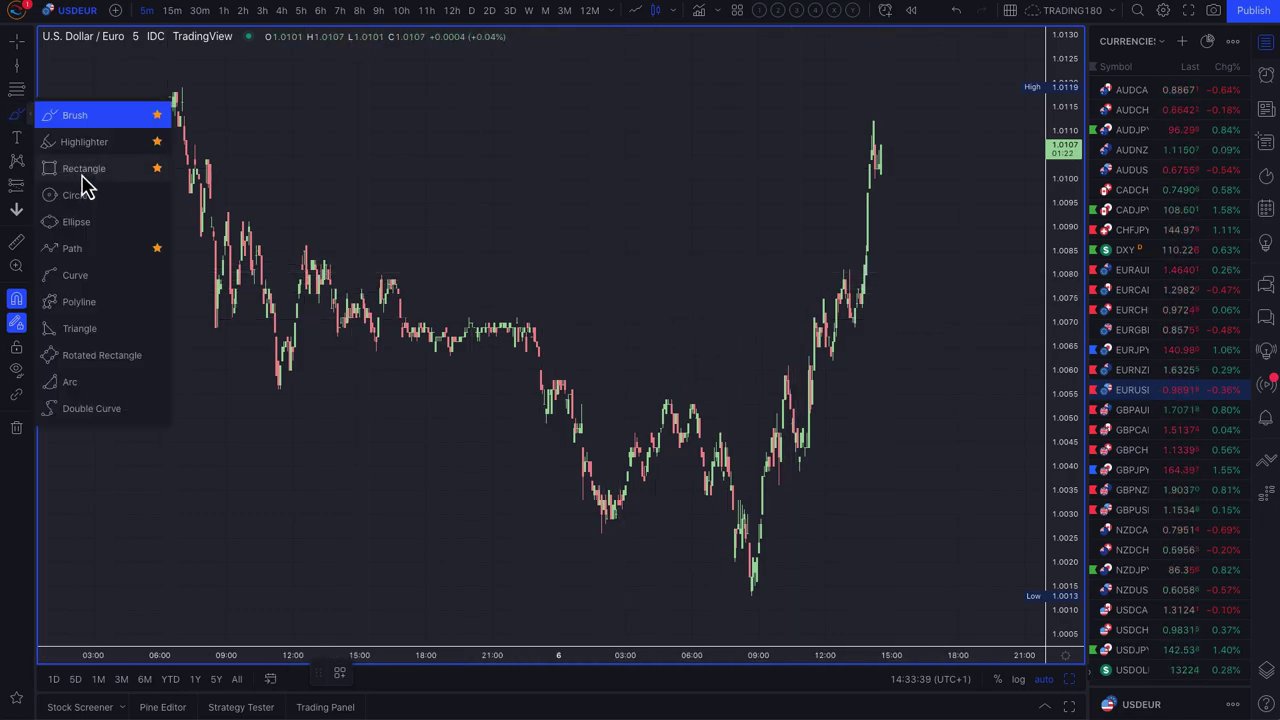
click(84, 170)
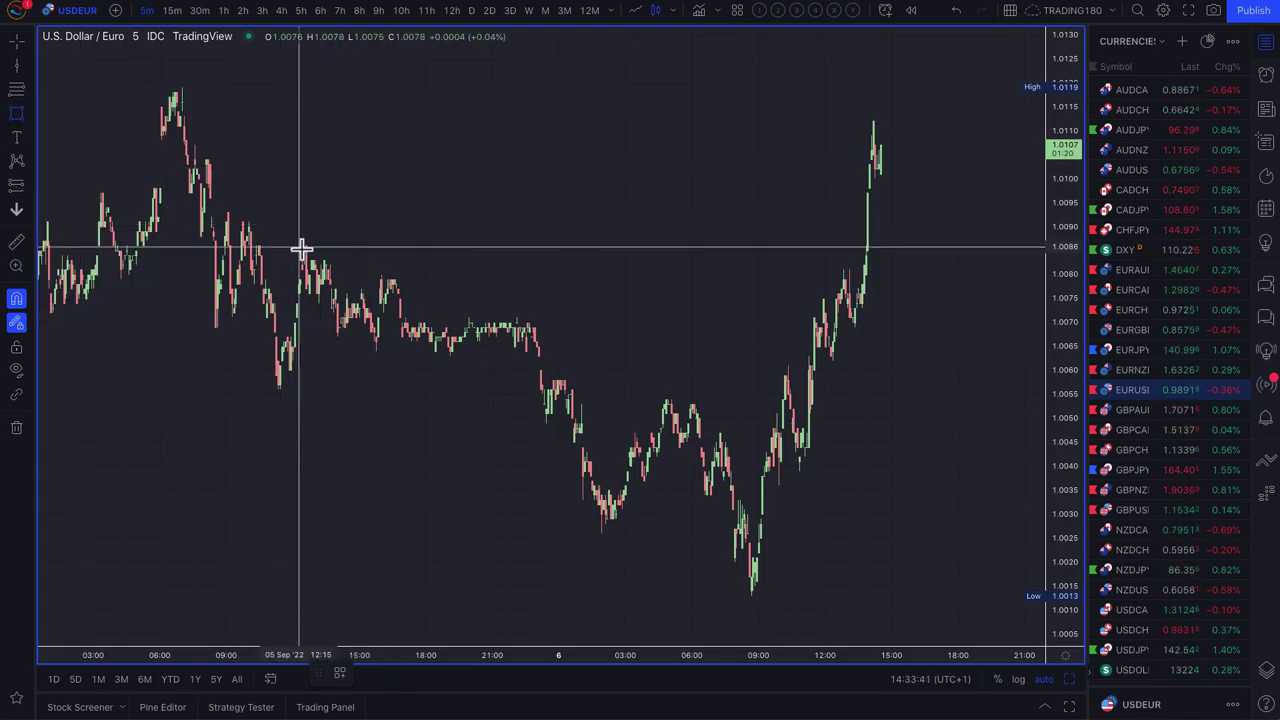
click(1034, 262)
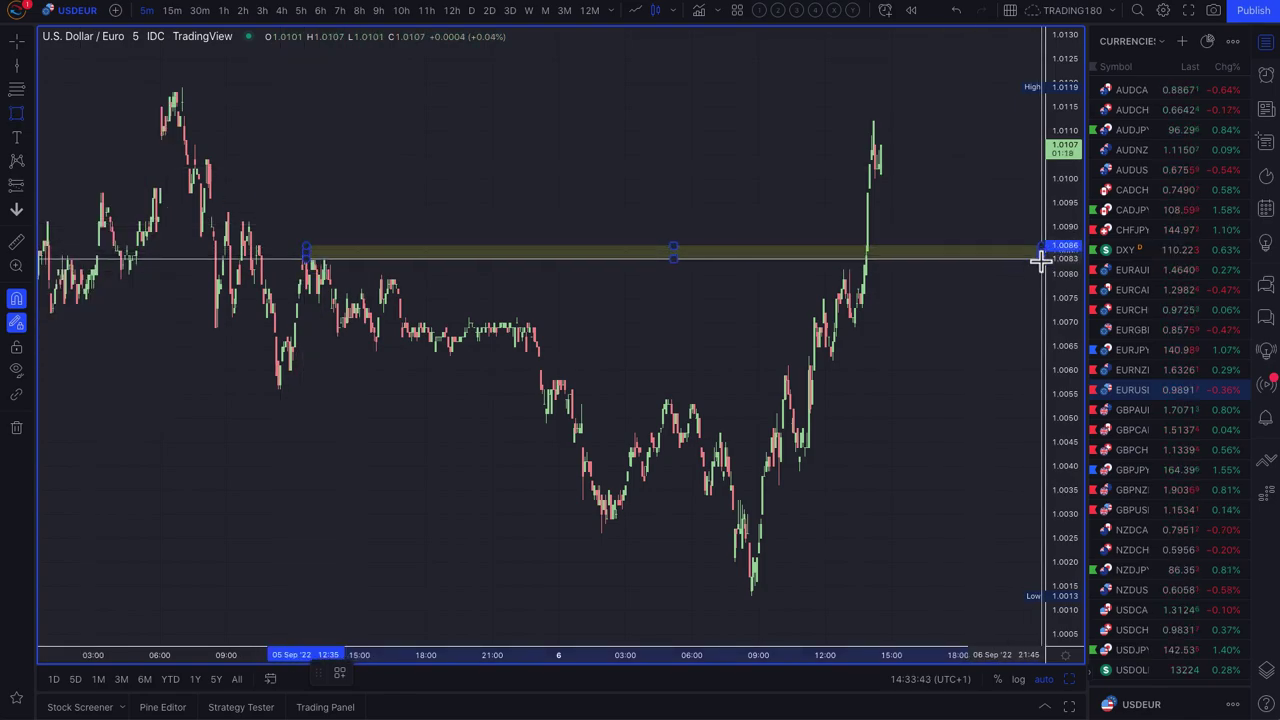
- Extend the start of the 1.0086–1.0083 rectangle back to about 12:20 on 31 Aug '22
scroll(709, 290, down, 3)
scroll(700, 290, down, 1)
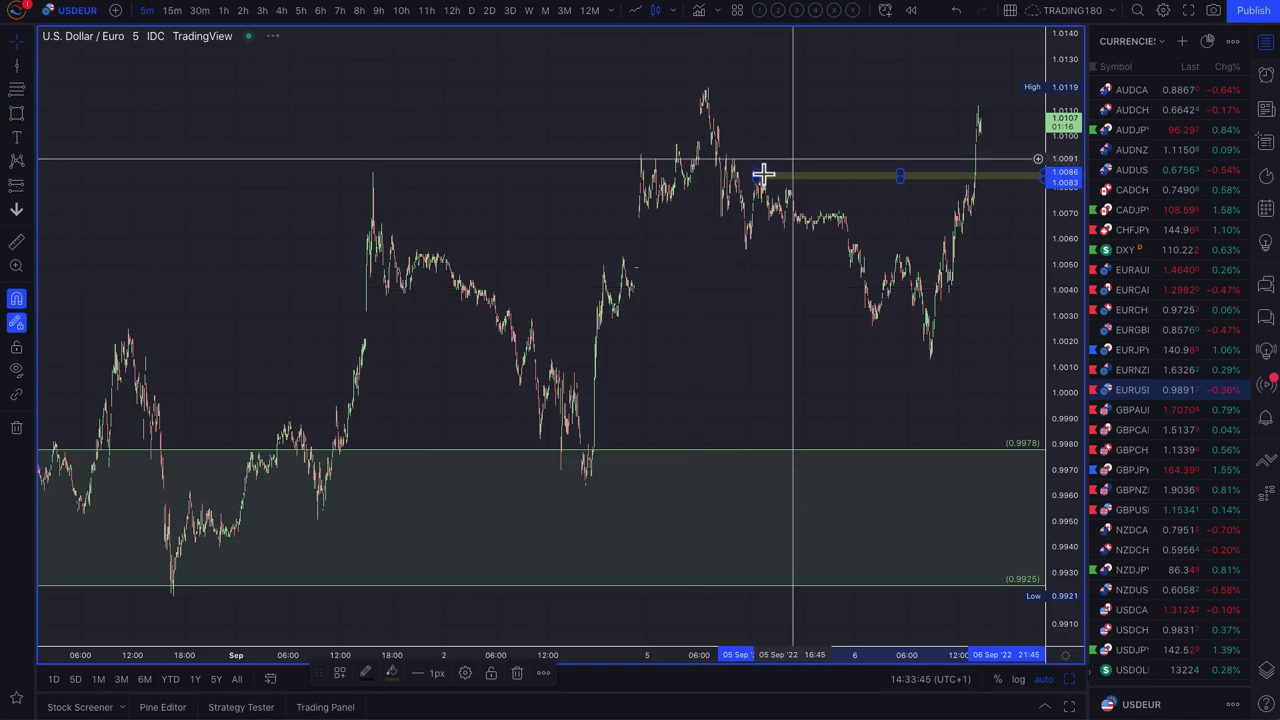
drag(760, 180, 136, 183)
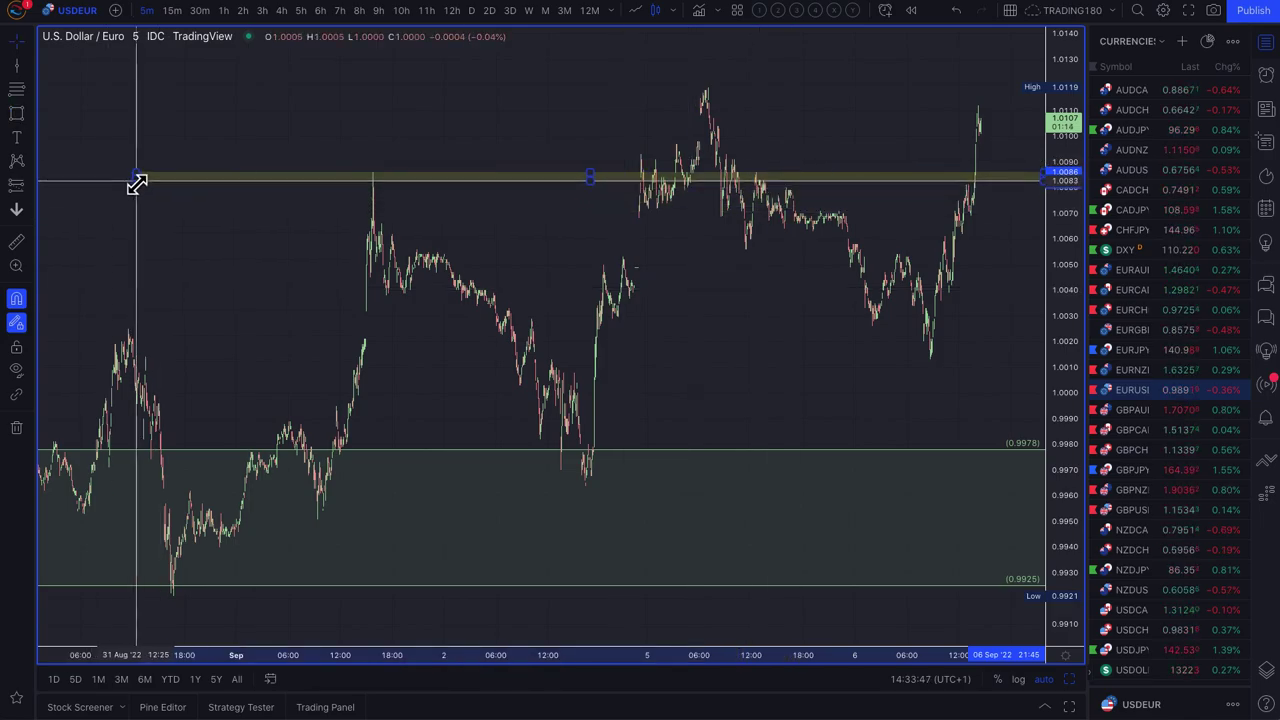
- Sketch with the Brush an arrow dipping from current price to the rectangle and rebounding upward, and circle it
scroll(531, 249, up, 3)
scroll(531, 249, right, 3)
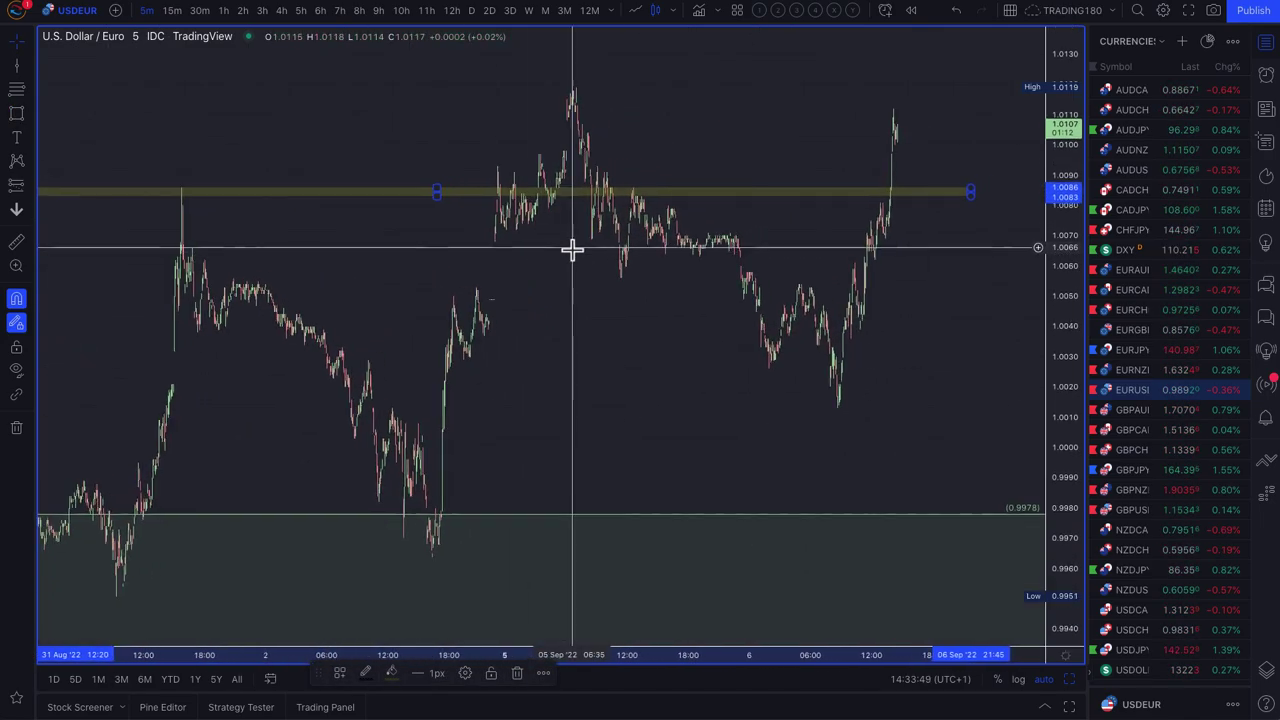
click(30, 116)
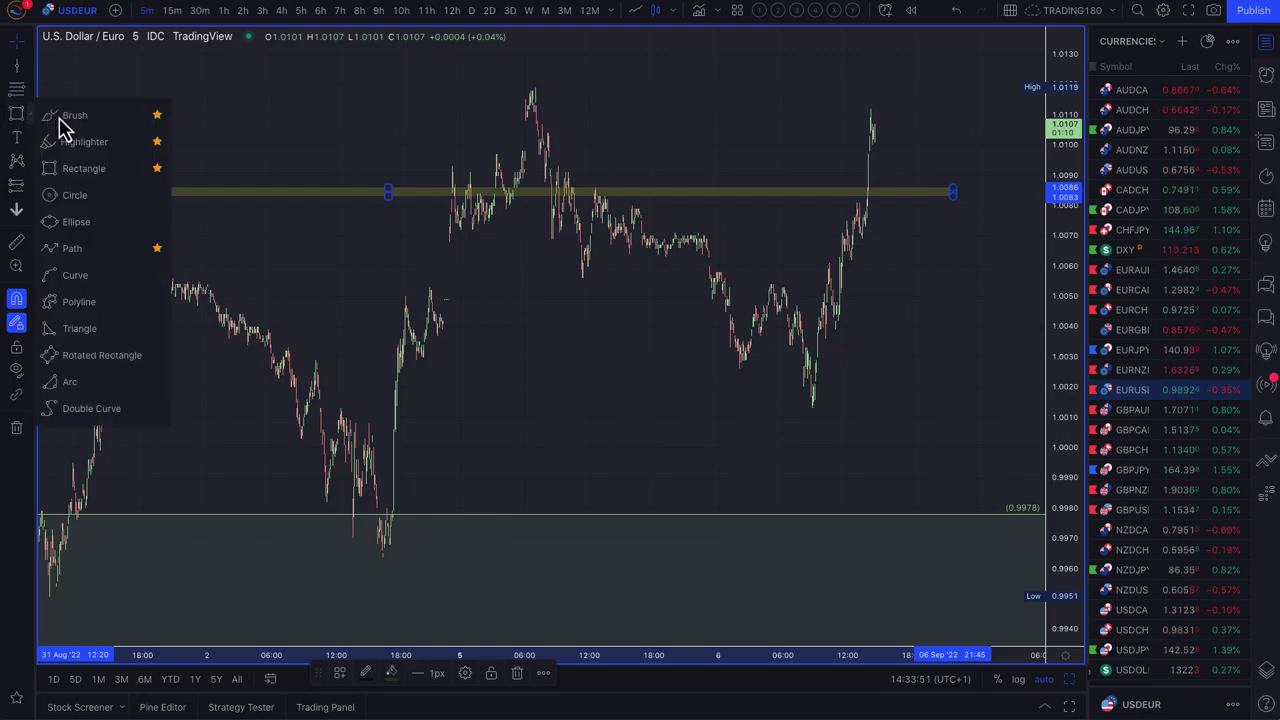
click(60, 117)
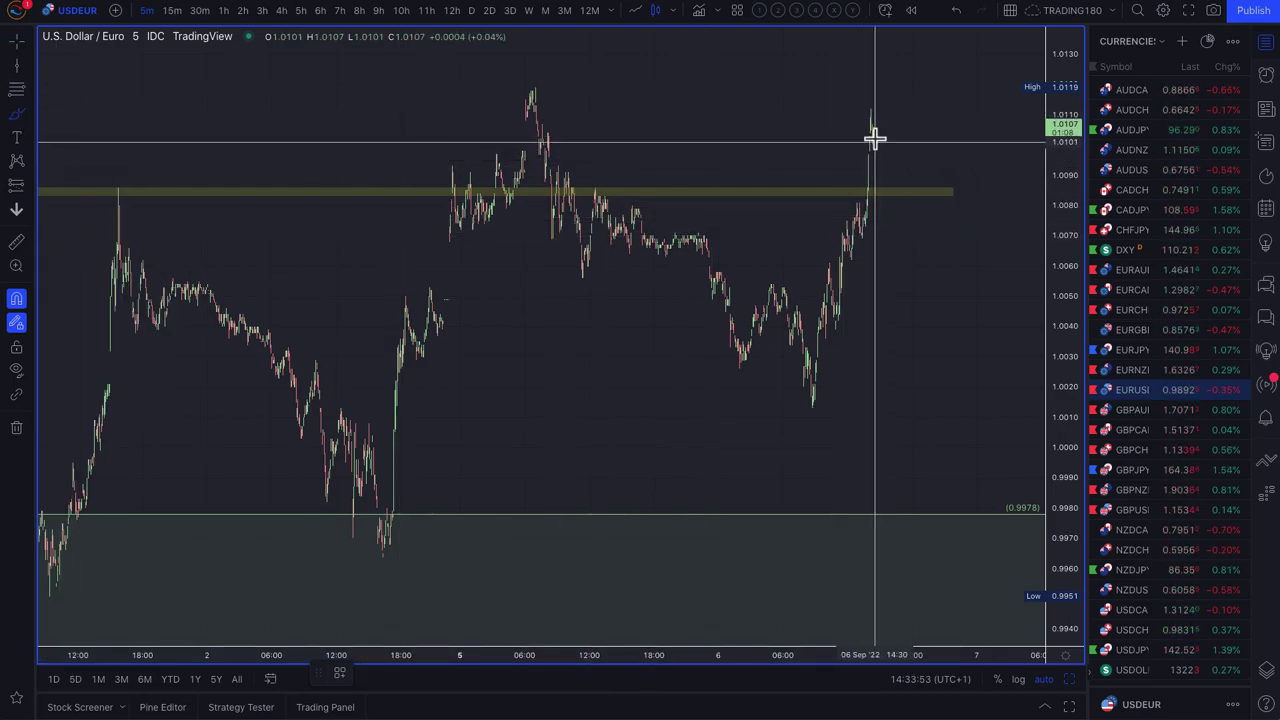
mouse_move(874, 136)
mouse_down()
mouse_move(886, 194)
mouse_move(923, 106)
mouse_move(940, 120)
mouse_move(942, 98)
mouse_move(911, 77)
mouse_move(837, 114)
mouse_move(951, 43)
mouse_move(925, 47)
mouse_up()
- Return to the daily timeframe and sketch a brush path from the latest candle up to about 1.02 and back down to about 1.007
click(469, 12)
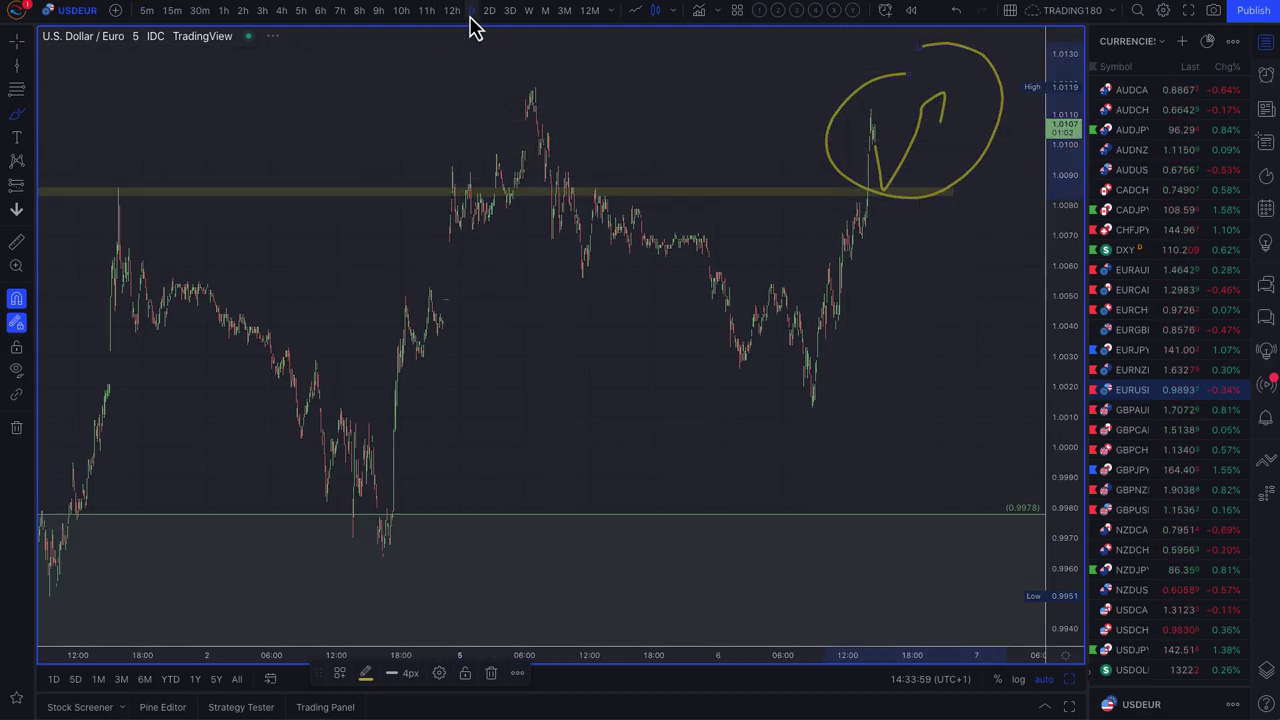
scroll(671, 177, up, 5)
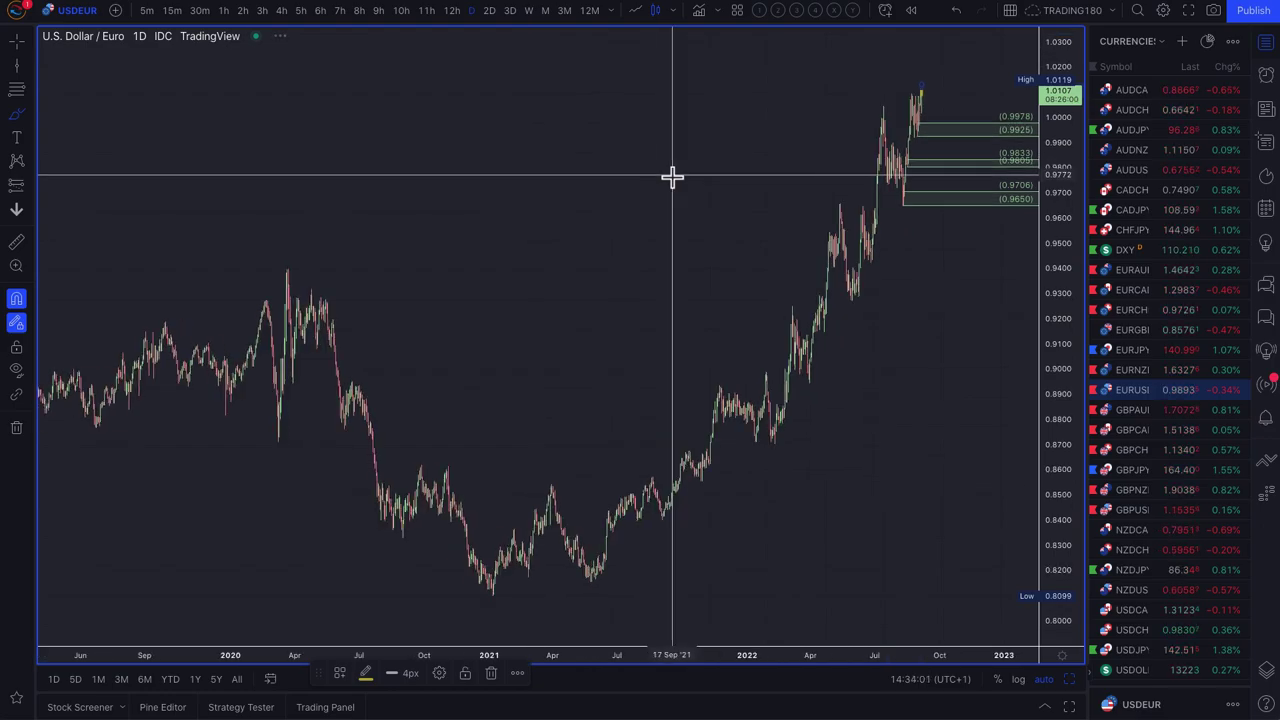
scroll(671, 177, up, 6)
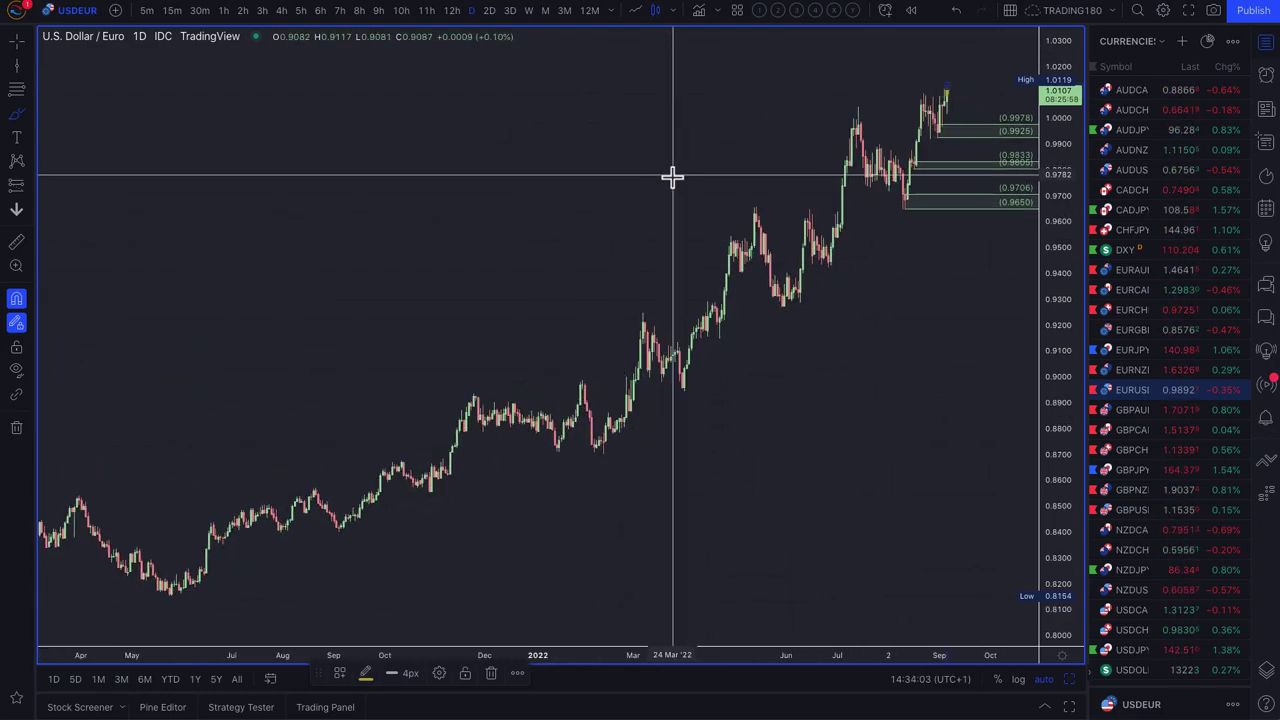
scroll(603, 172, down, 1)
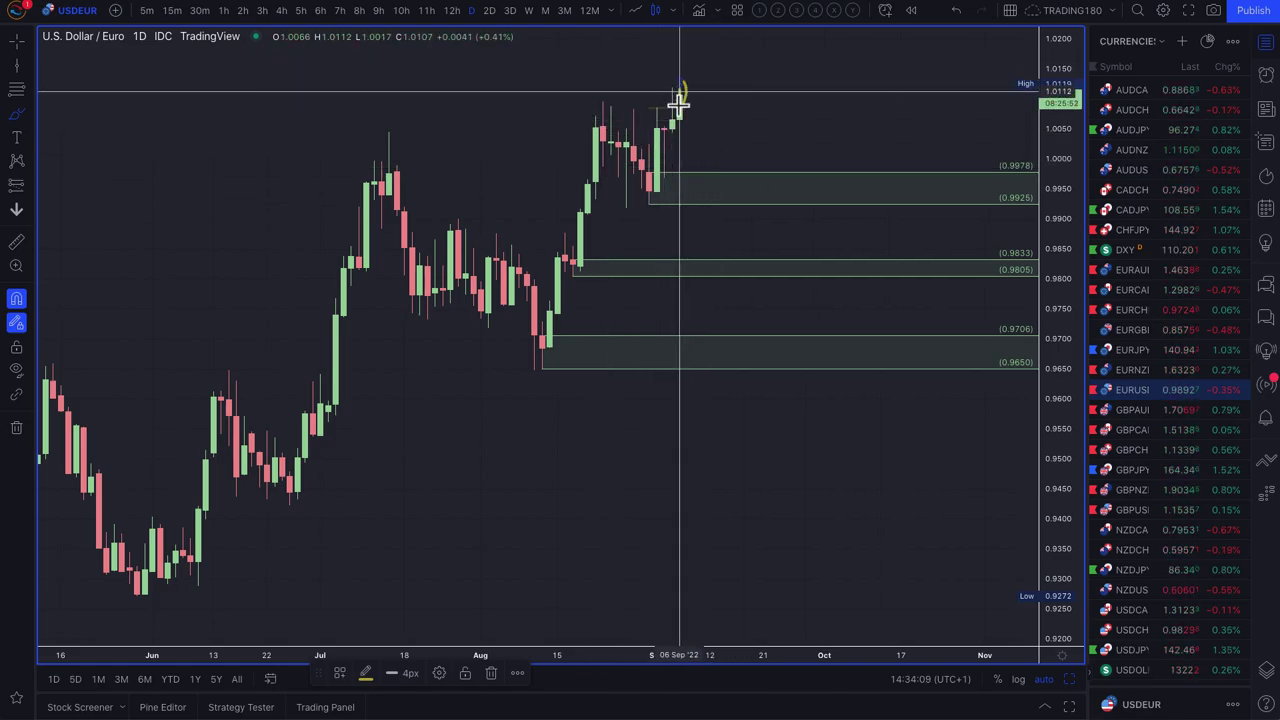
drag(684, 100, 705, 35)
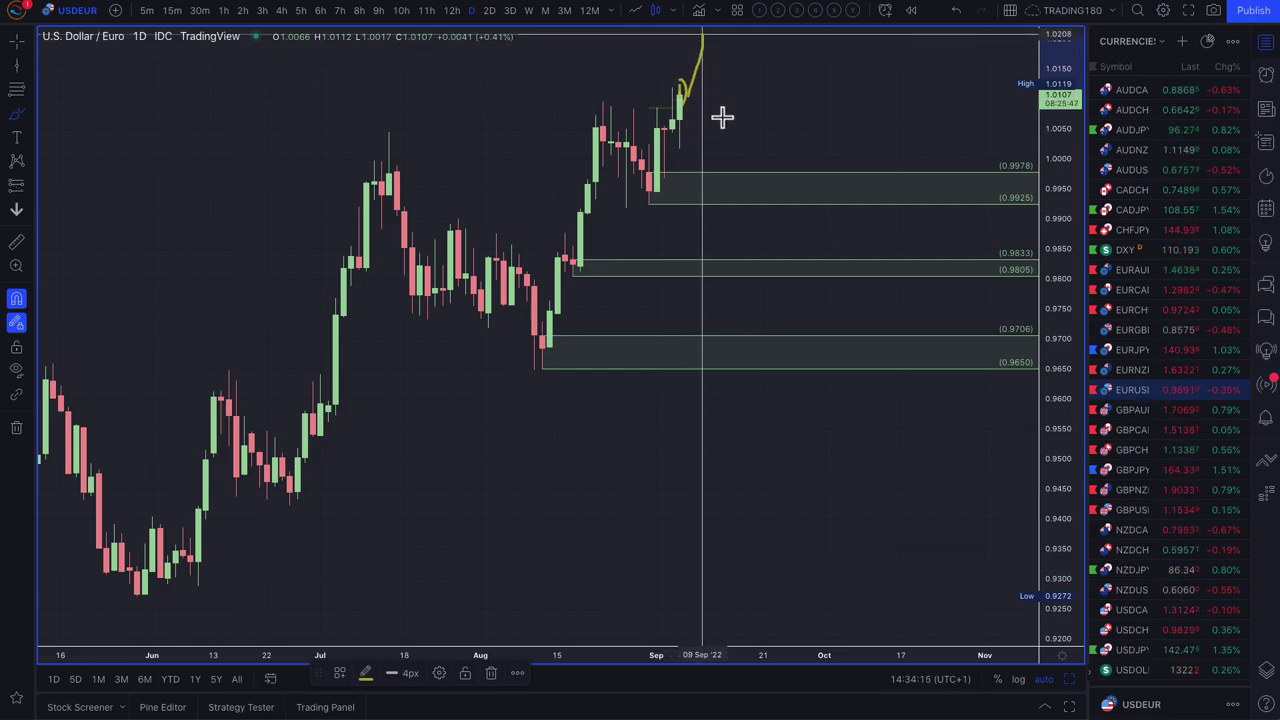
drag(690, 95, 723, 114)
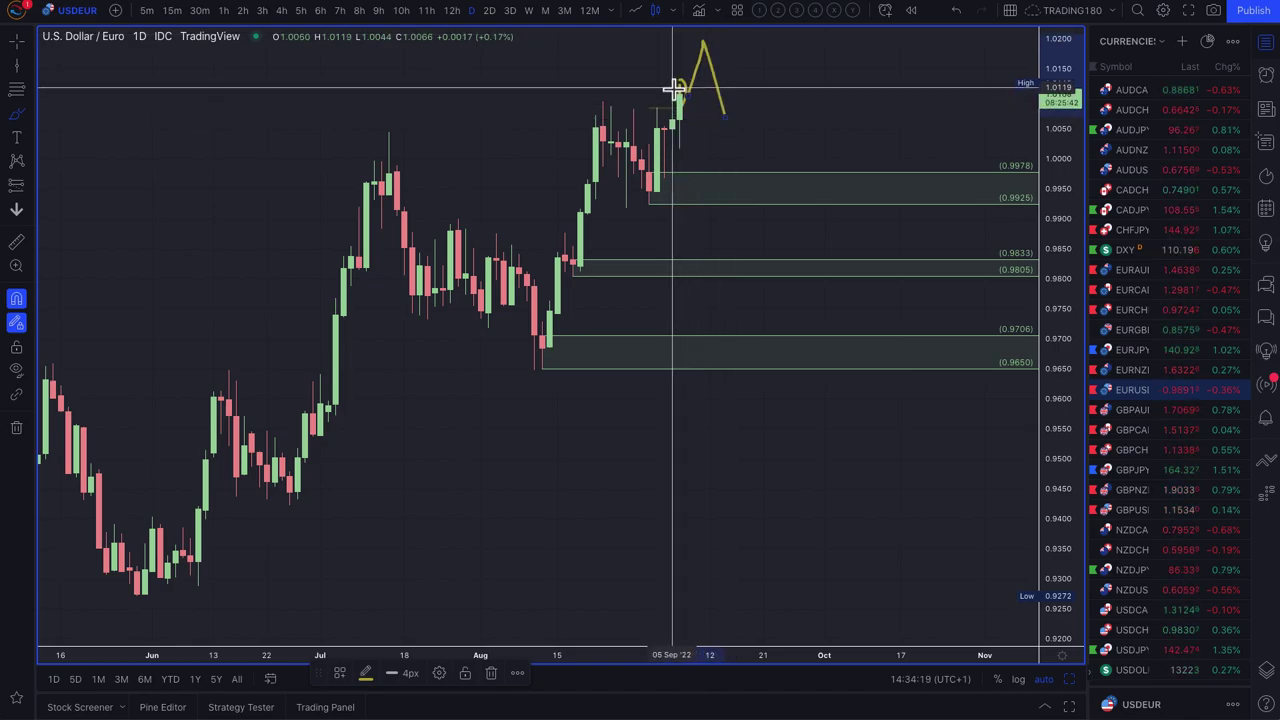
- On the 5-minute timeframe, brush a horizontal line at about 1.0060 below the yellow rectangle and a small bounce off it
drag(678, 80, 690, 93)
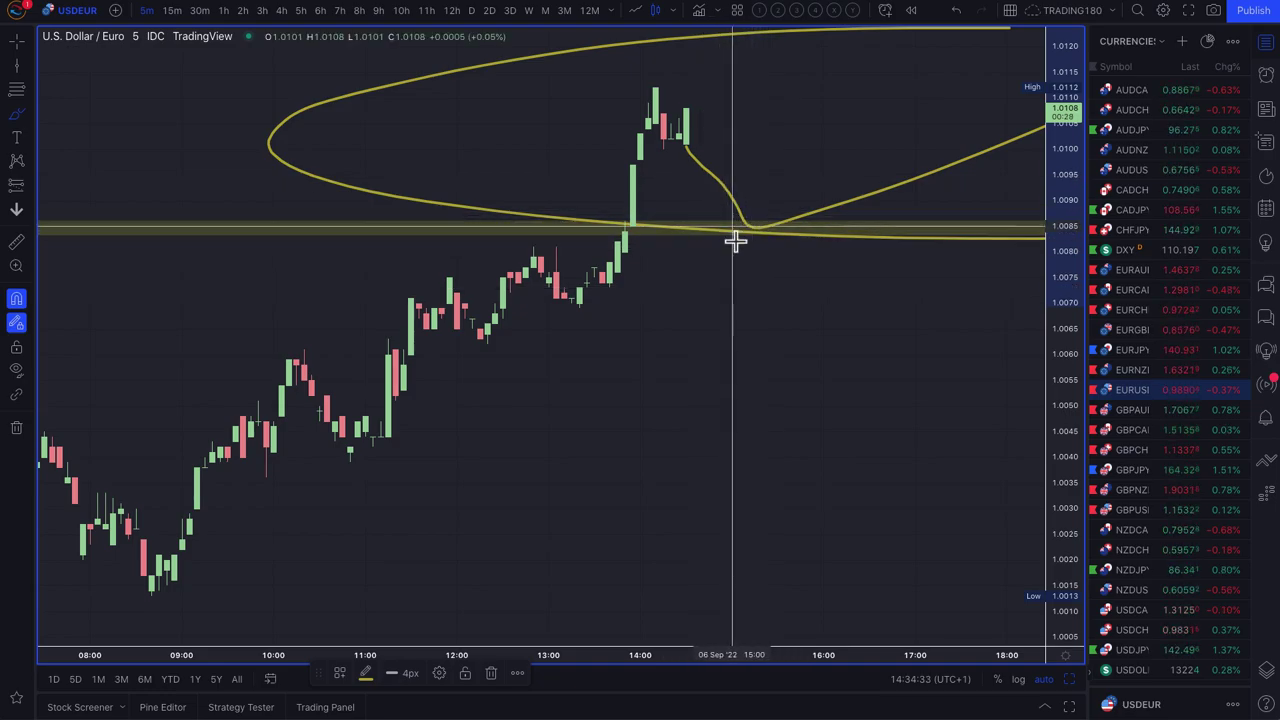
scroll(735, 240, down, 1)
scroll(735, 240, down, 3)
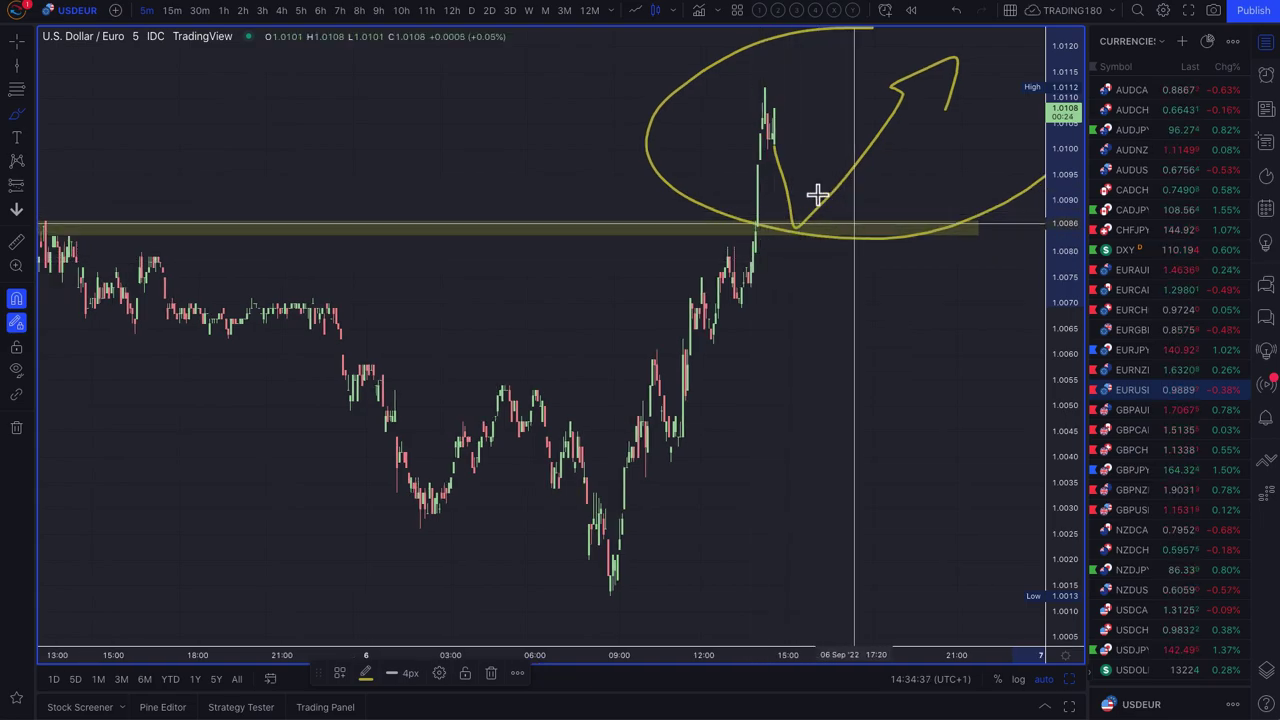
scroll(806, 214, down, 5)
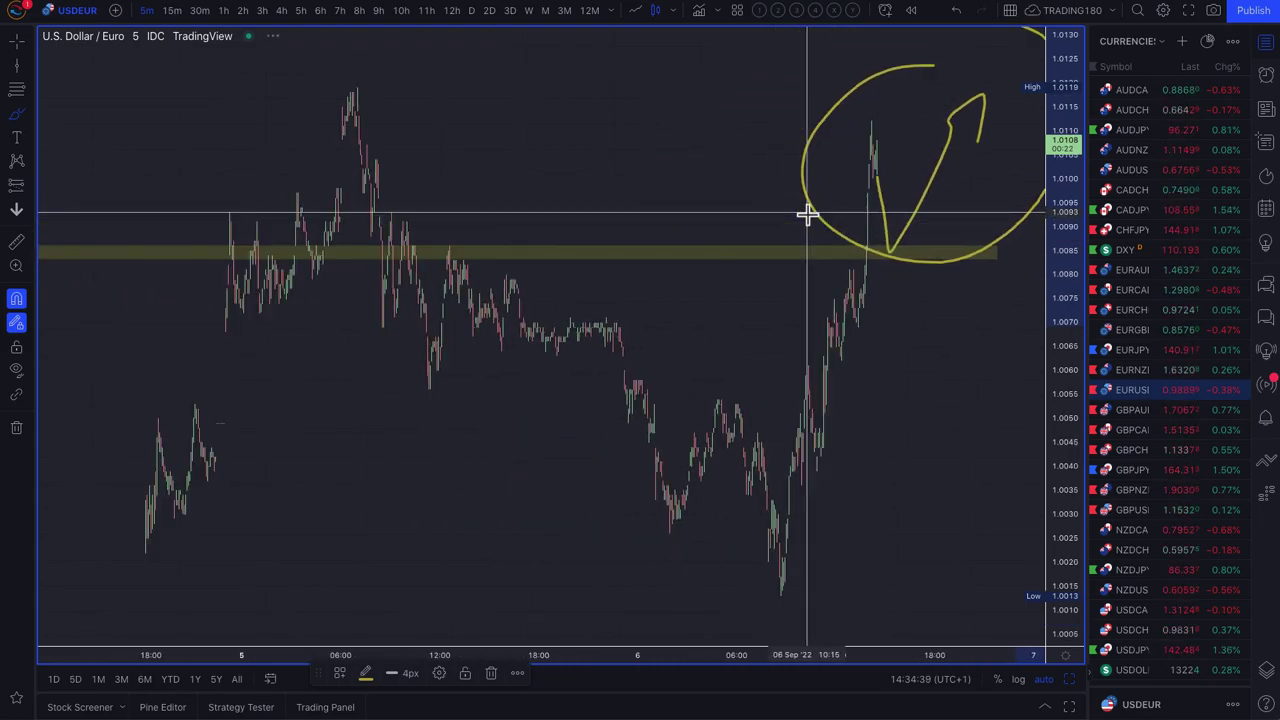
click(25, 117)
click(90, 114)
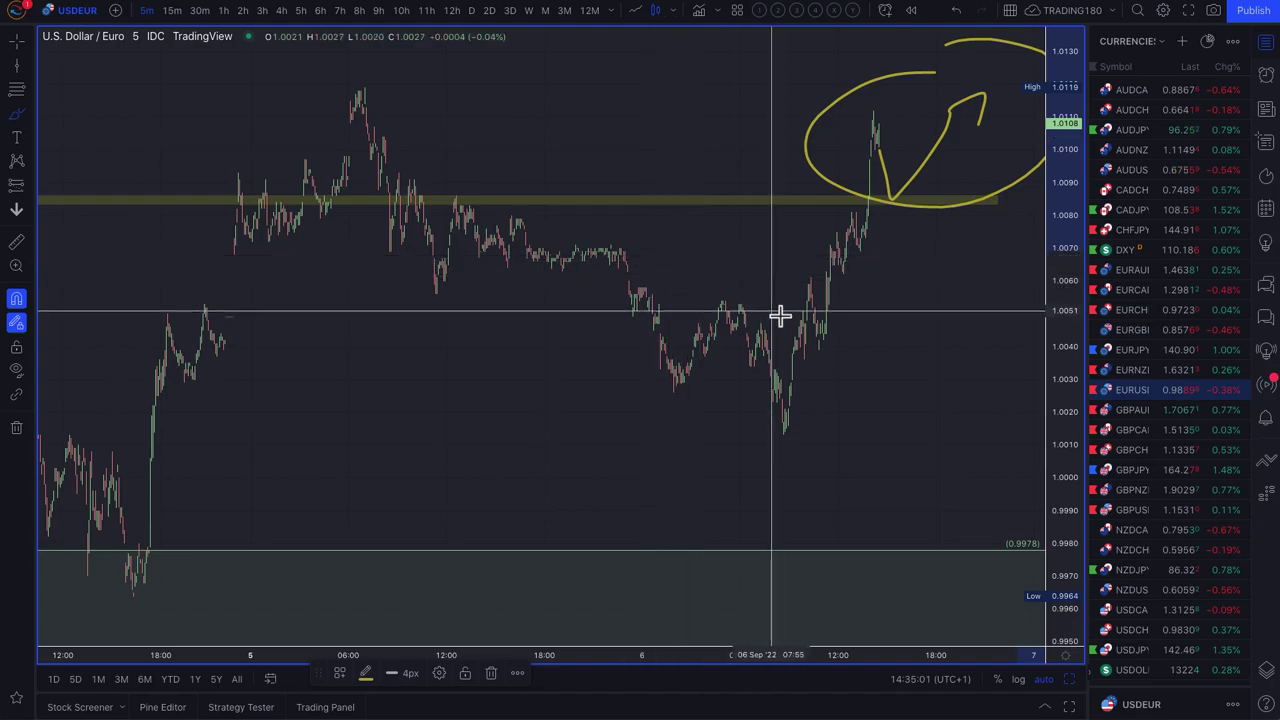
scroll(795, 308, down, 3)
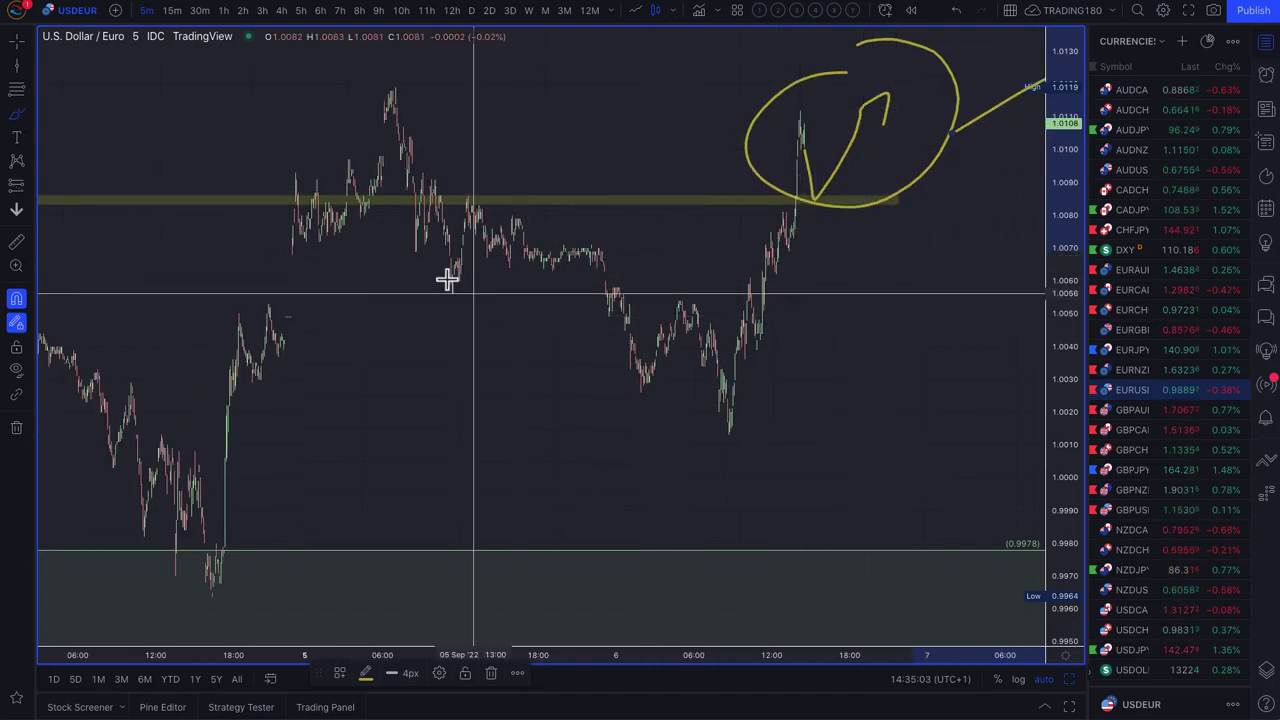
drag(400, 288, 951, 280)
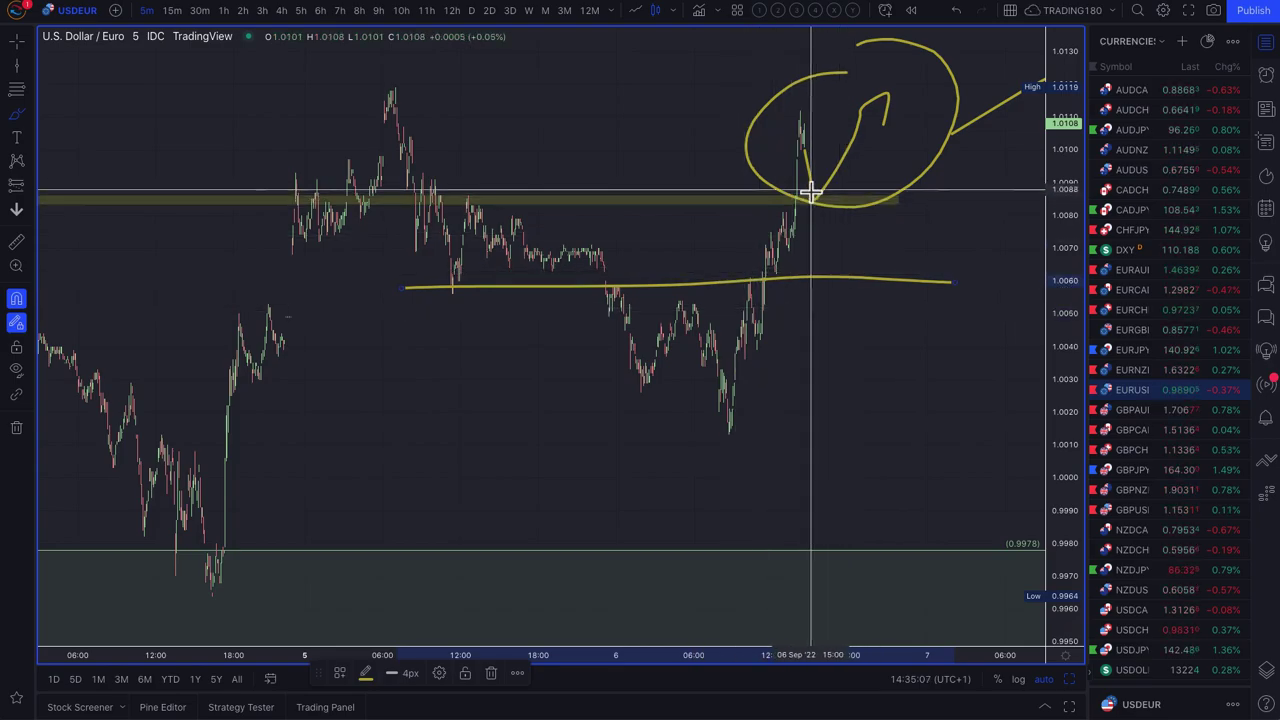
mouse_move(820, 243)
mouse_down()
mouse_move(829, 277)
mouse_move(876, 232)
mouse_up()
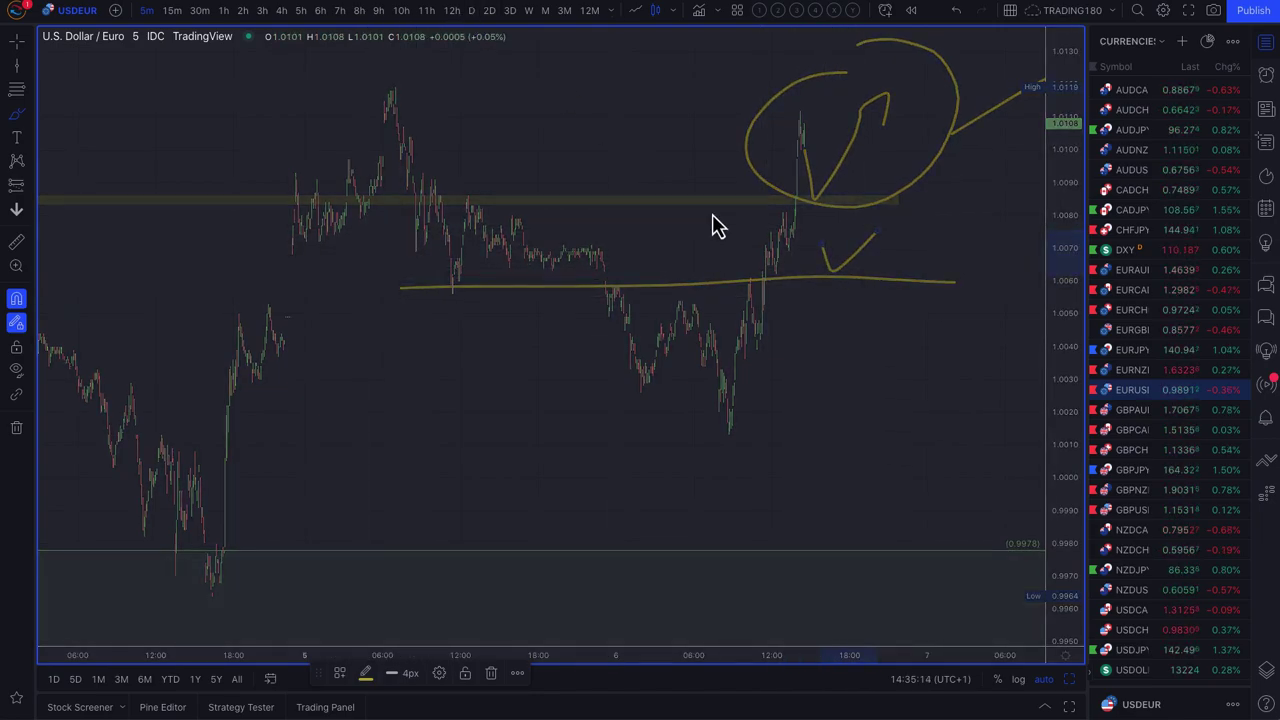
- Return to the daily timeframe and brush a path from the latest candle down into the 0.9978–0.9925 zone and back up to about 1.0000
text(1D)
key(Return)
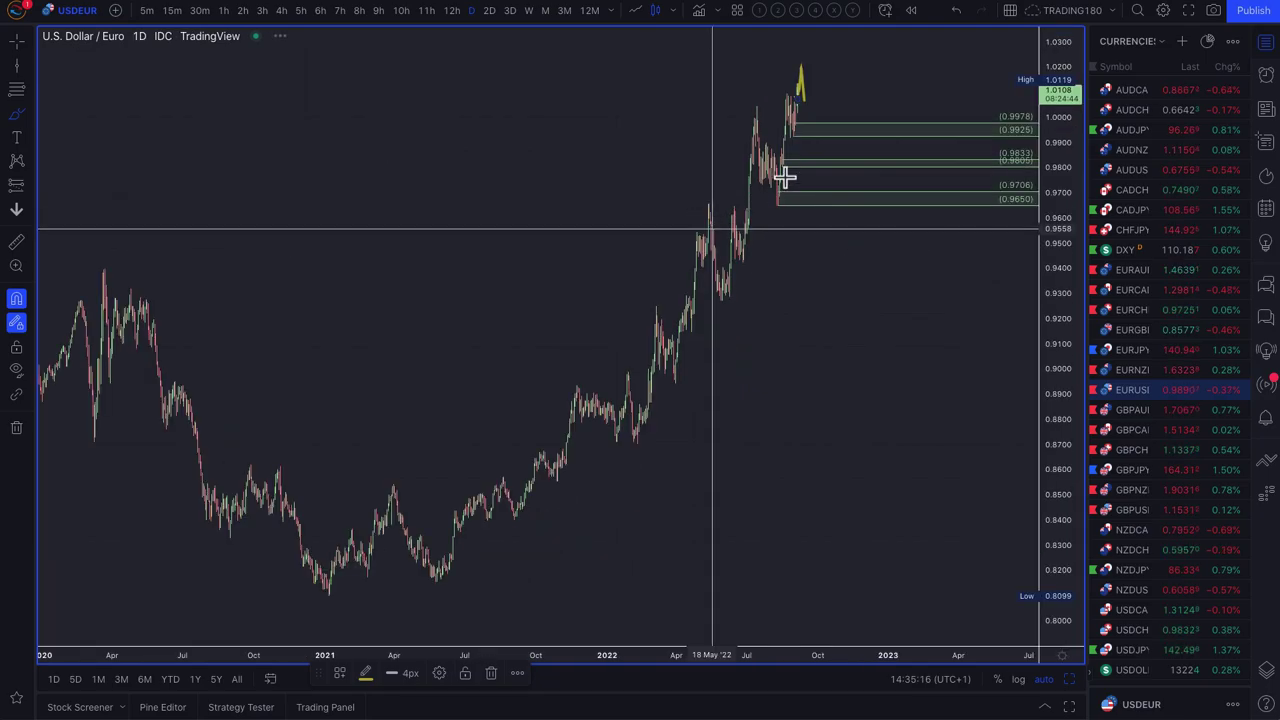
scroll(785, 177, up, 10)
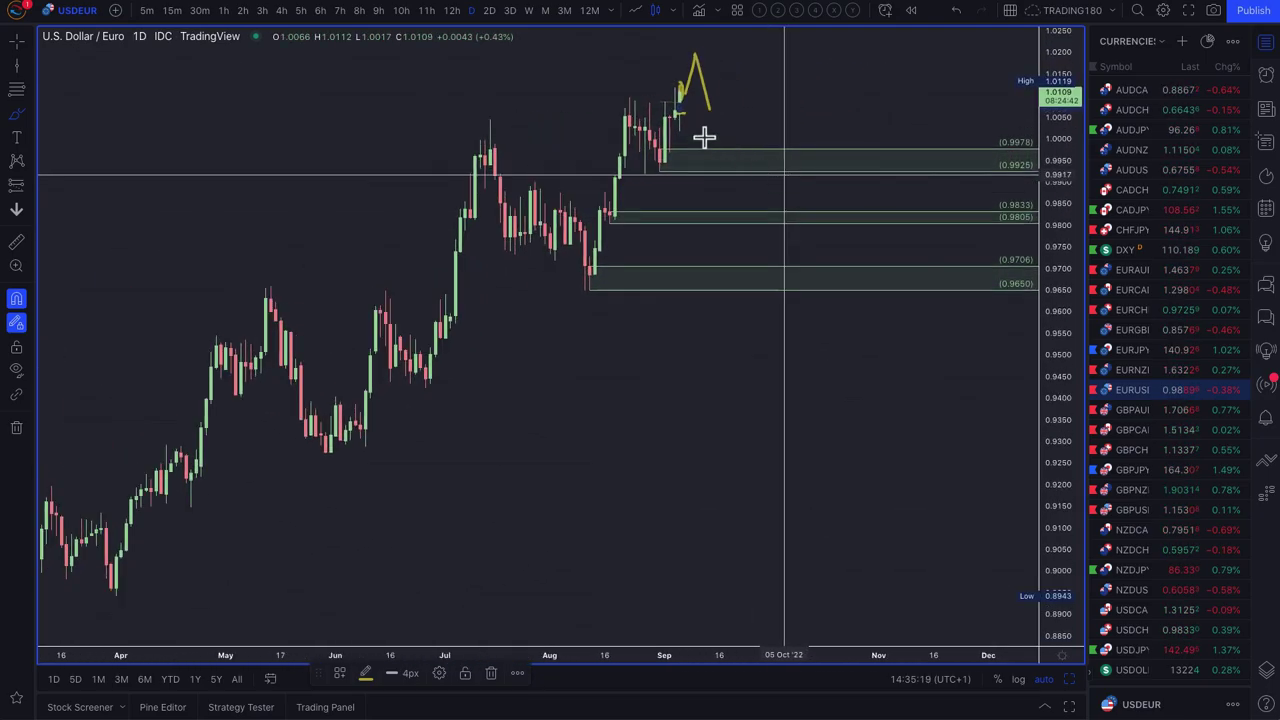
scroll(718, 133, up, 4)
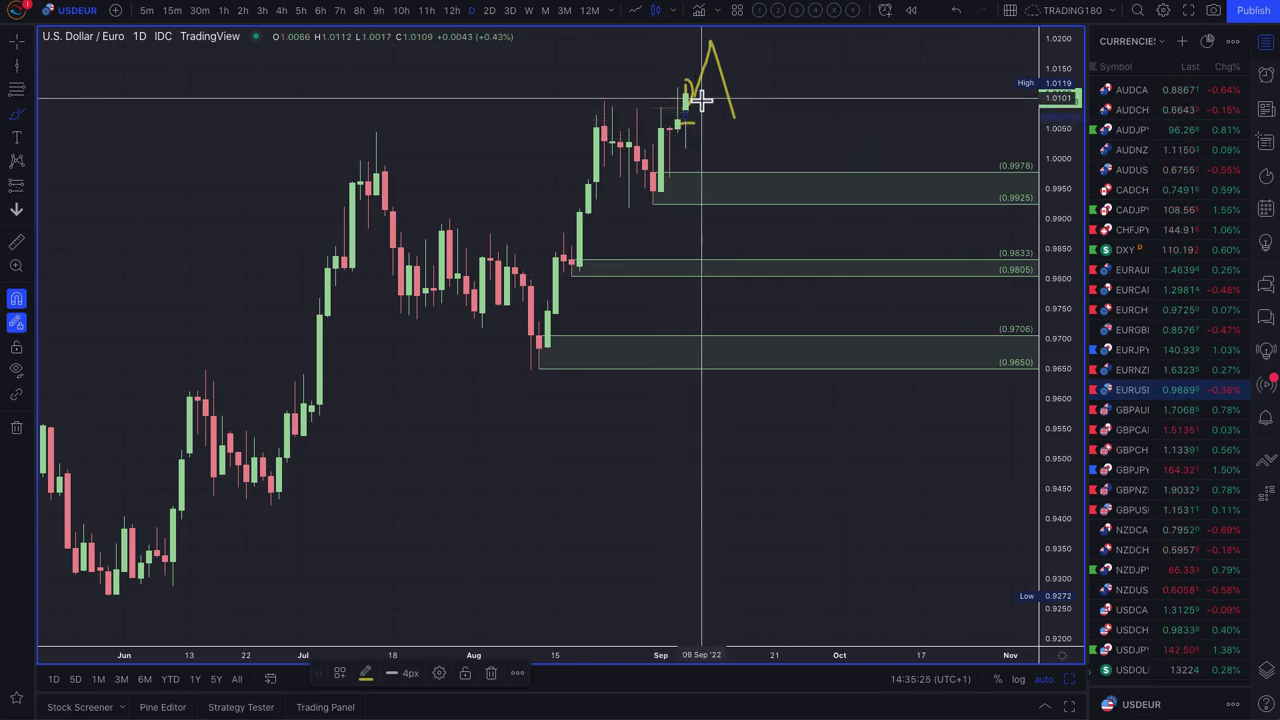
mouse_move(697, 100)
mouse_down()
mouse_move(725, 190)
mouse_move(765, 157)
mouse_up()
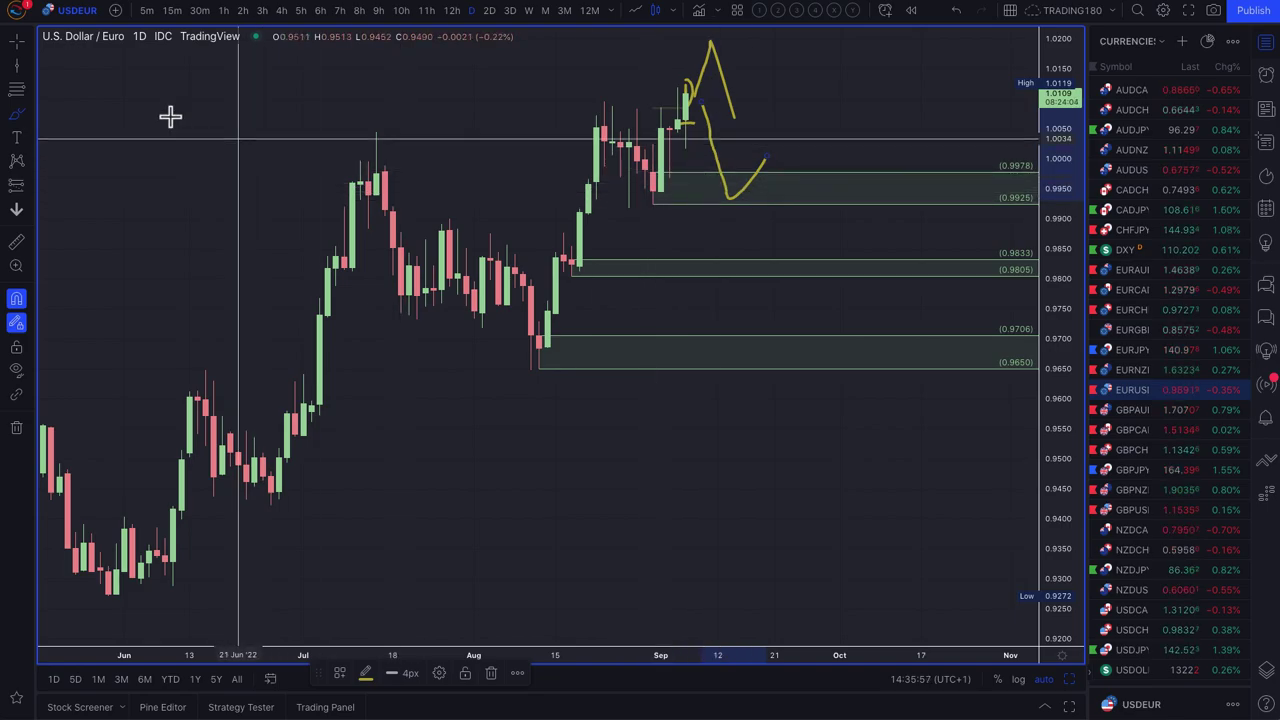
- Measure the price drop from the 14 Jul '22 swing high to the 10 Aug '22 low
click(18, 245)
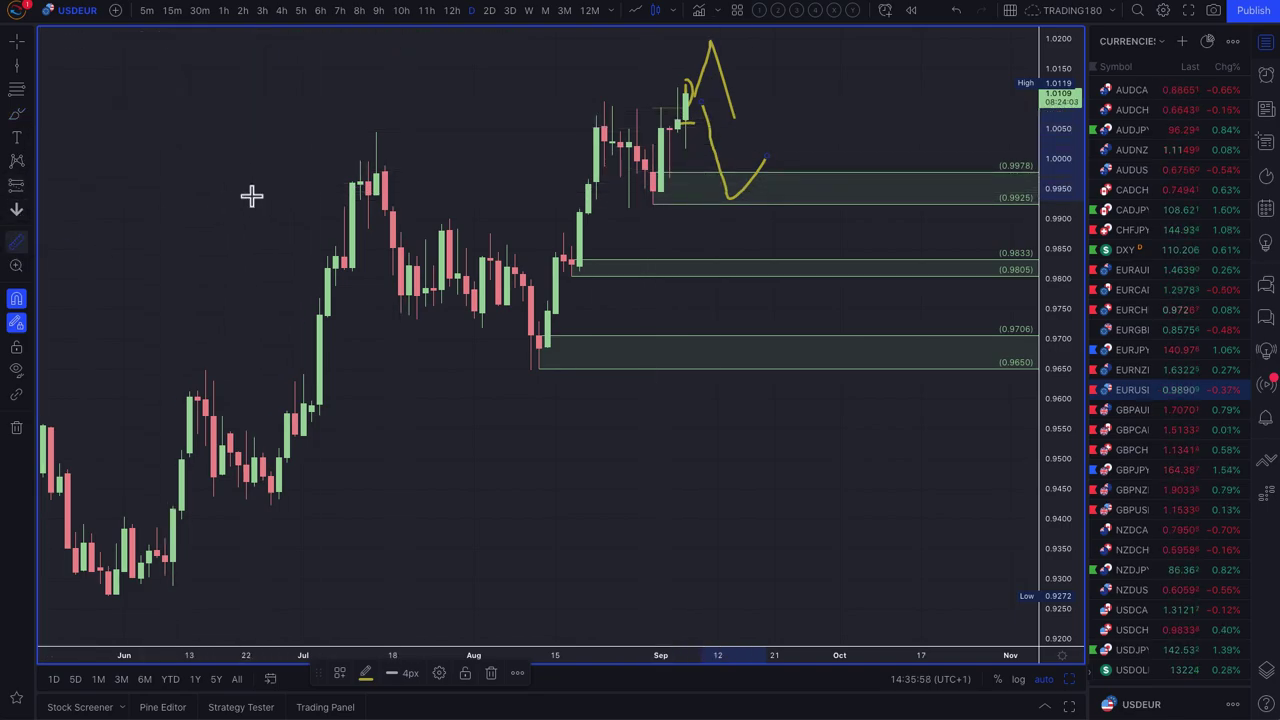
click(378, 130)
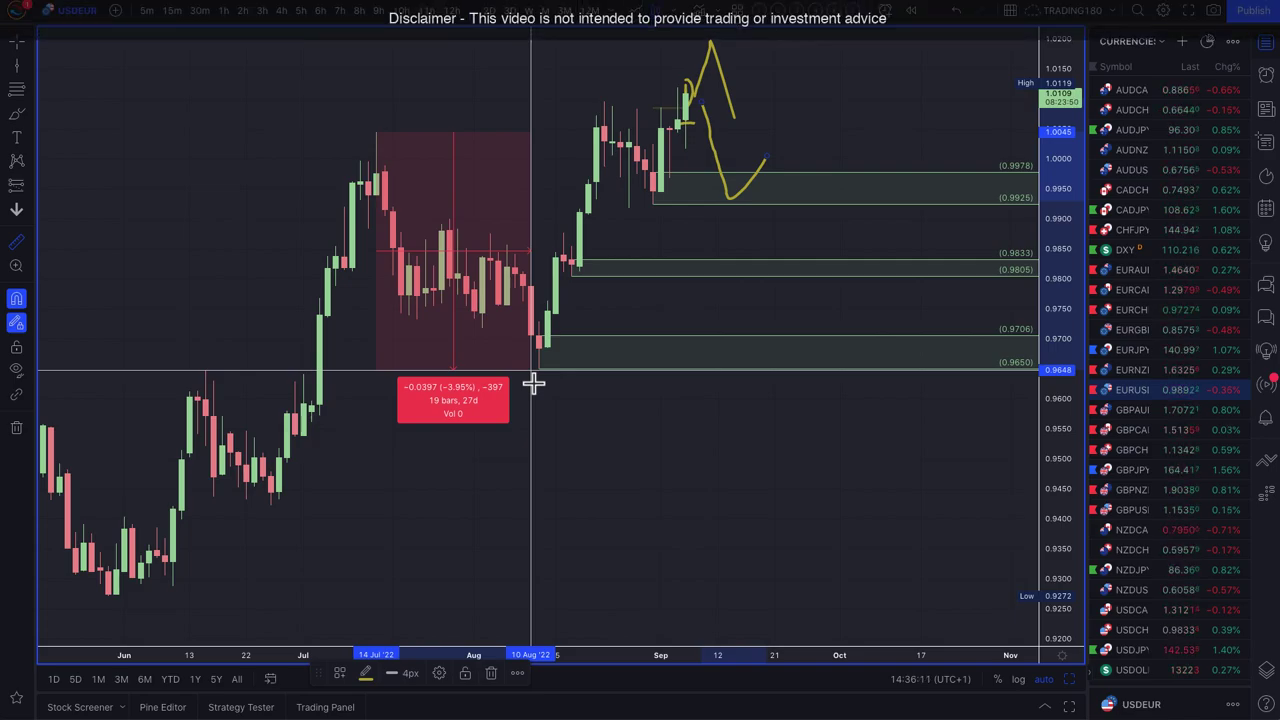
scroll(533, 383, down, 5)
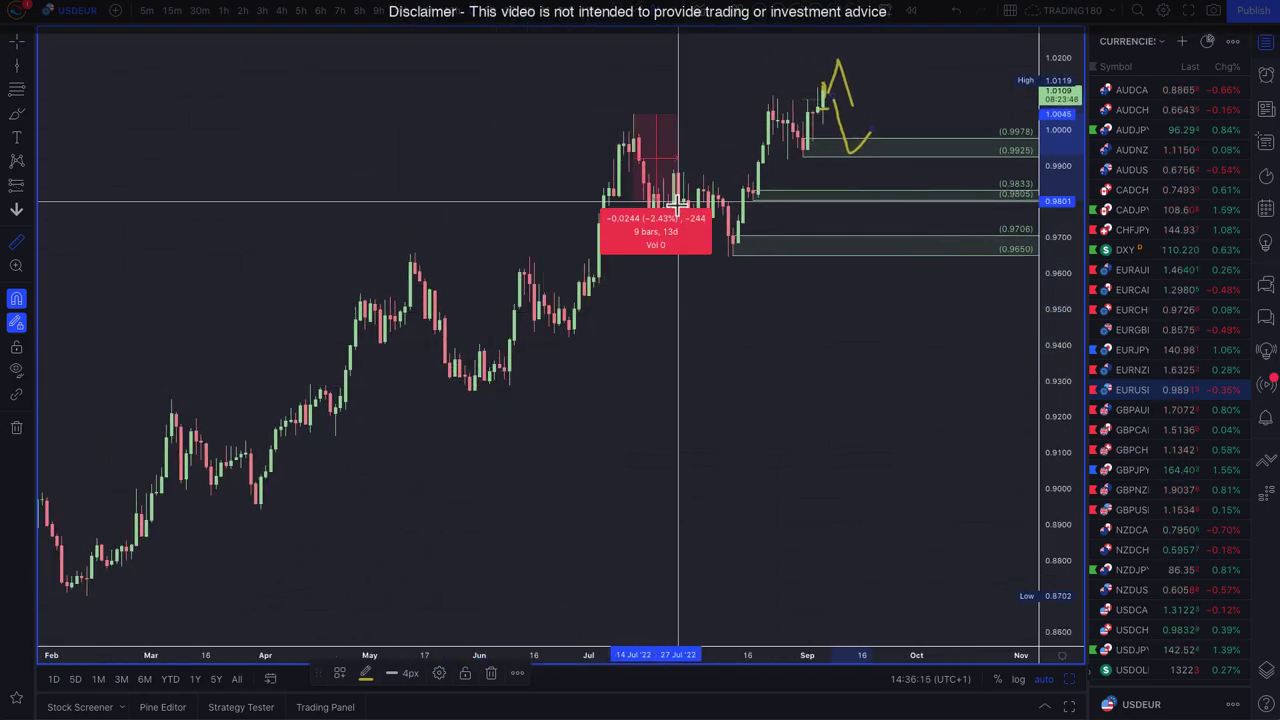
click(731, 270)
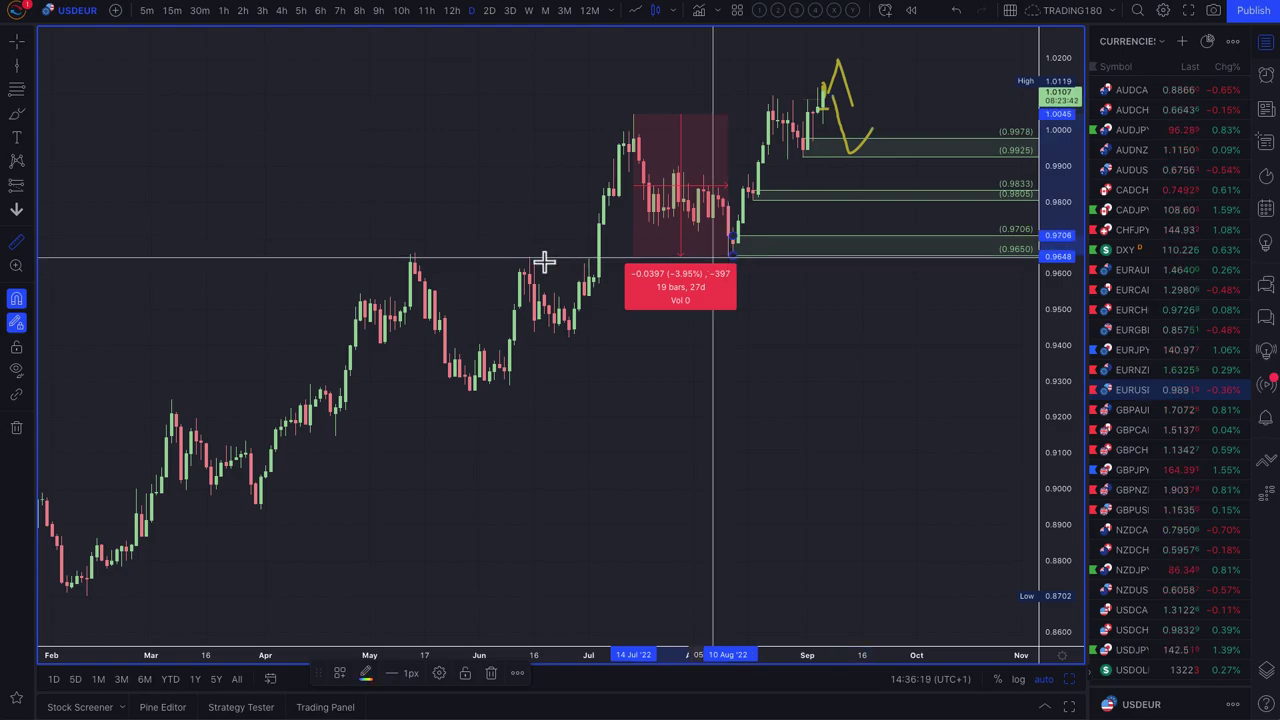
- Measure the price drop from the 13 May '22 swing high to the 30 May '22 low, and clear the measurement
click(411, 252)
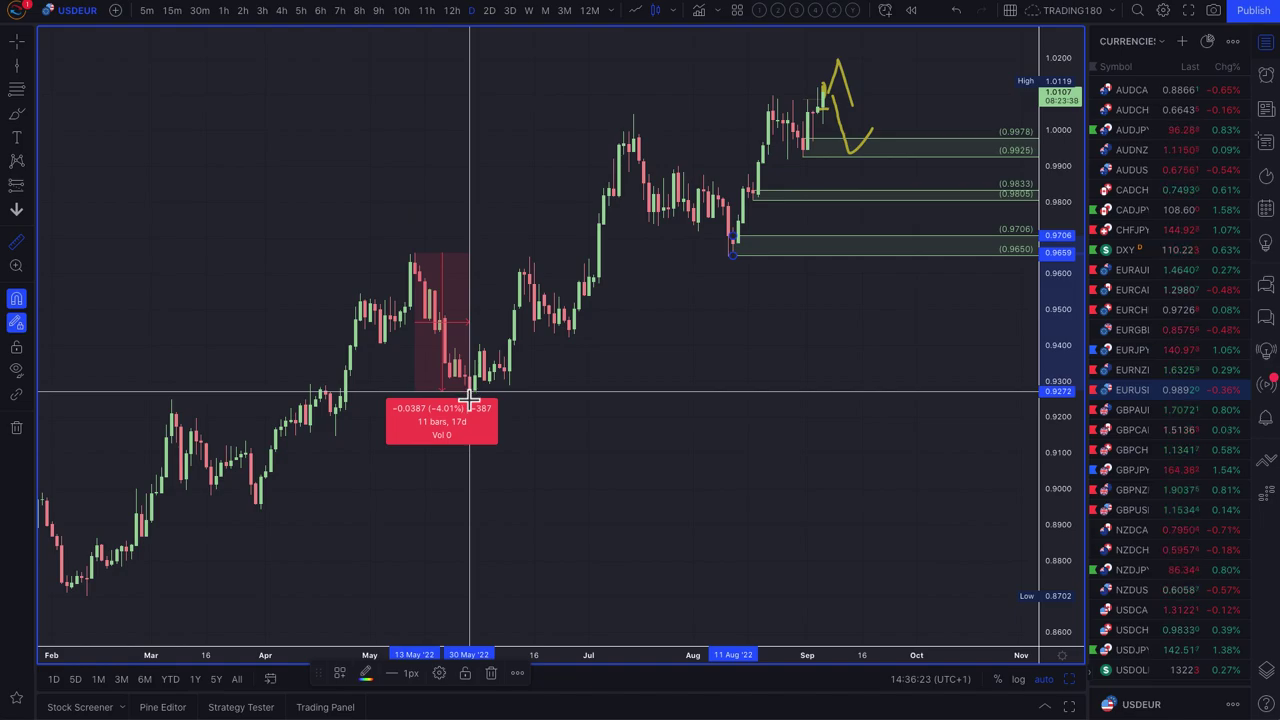
scroll(469, 398, down, 5)
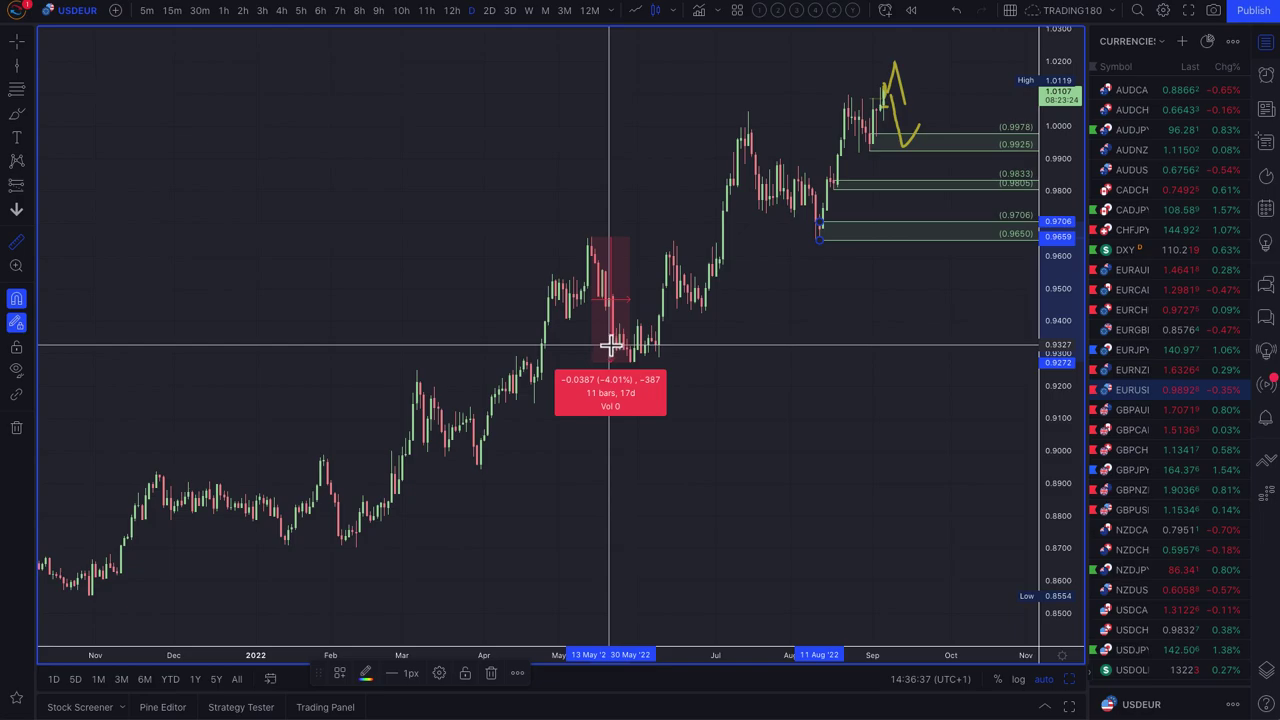
scroll(610, 335, up, 3)
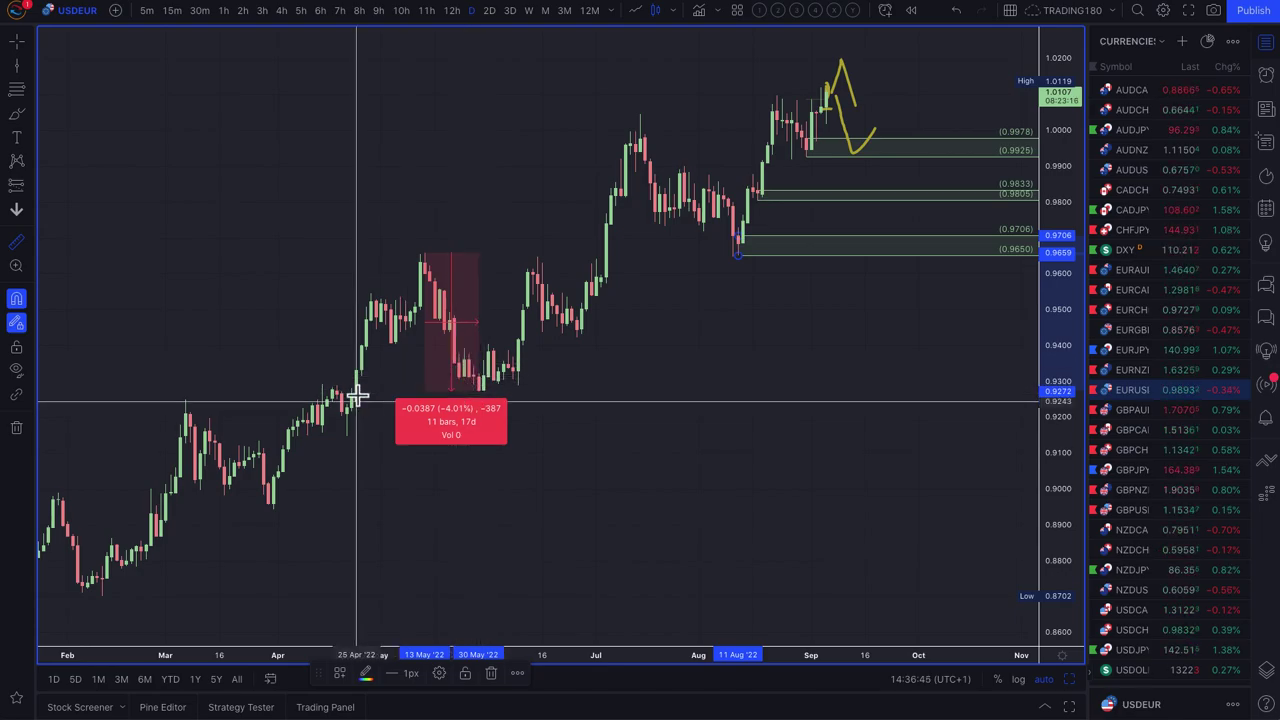
click(251, 355)
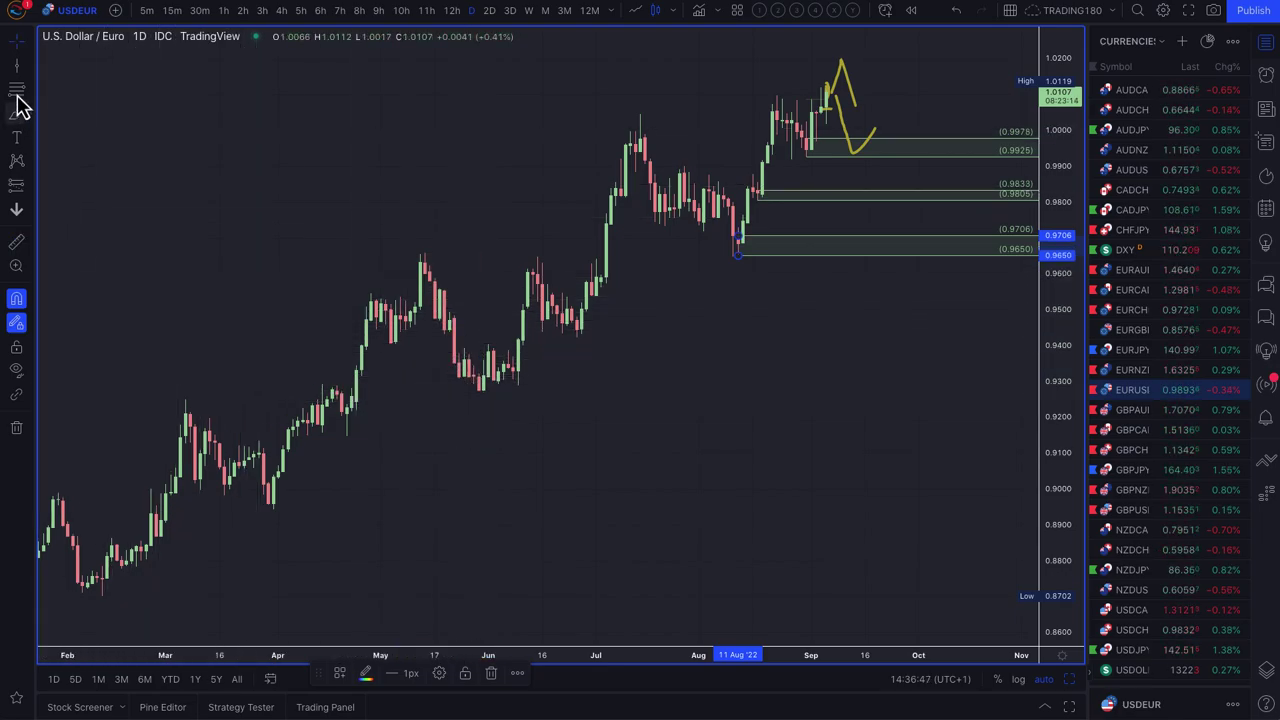
- Draw a daily demand zone from 0.9267 to 0.9147, starting at the 21 Apr '22 candles before the rally
mouse_move(345, 392)
mouse_down()
mouse_move(366, 443)
mouse_move(346, 435)
mouse_up()
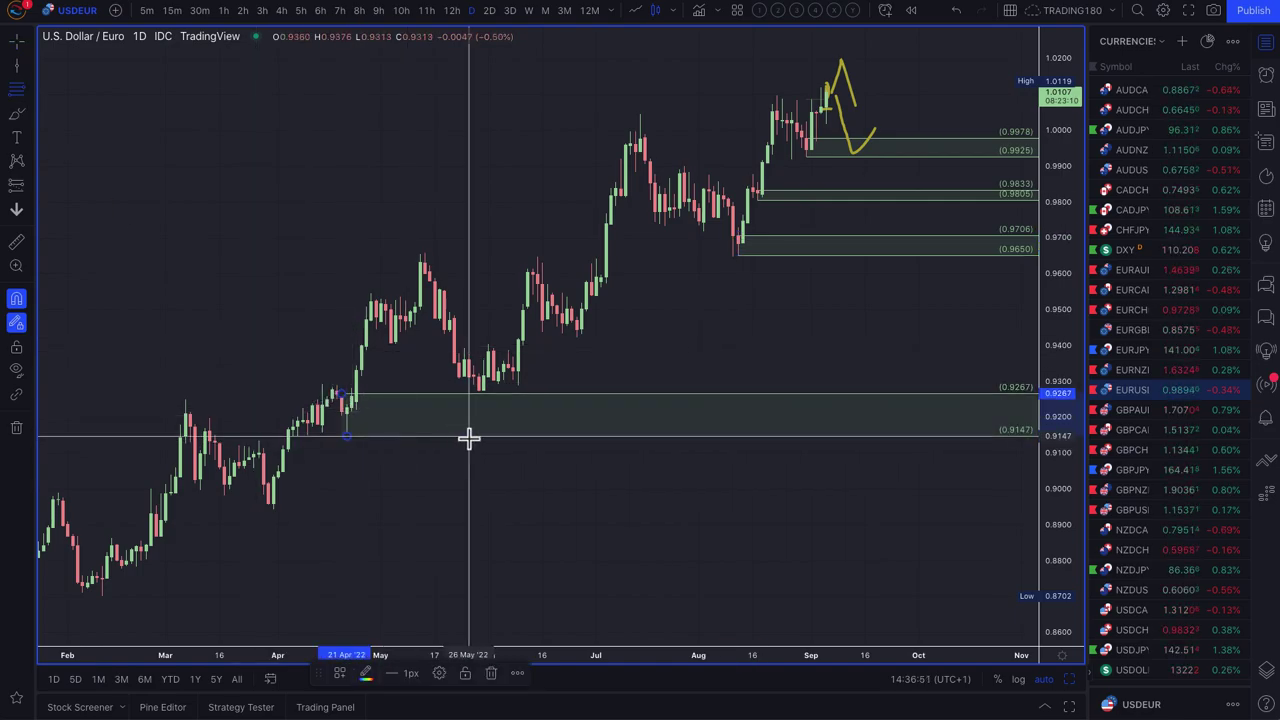
scroll(468, 437, up, 2)
scroll(468, 437, up, 1)
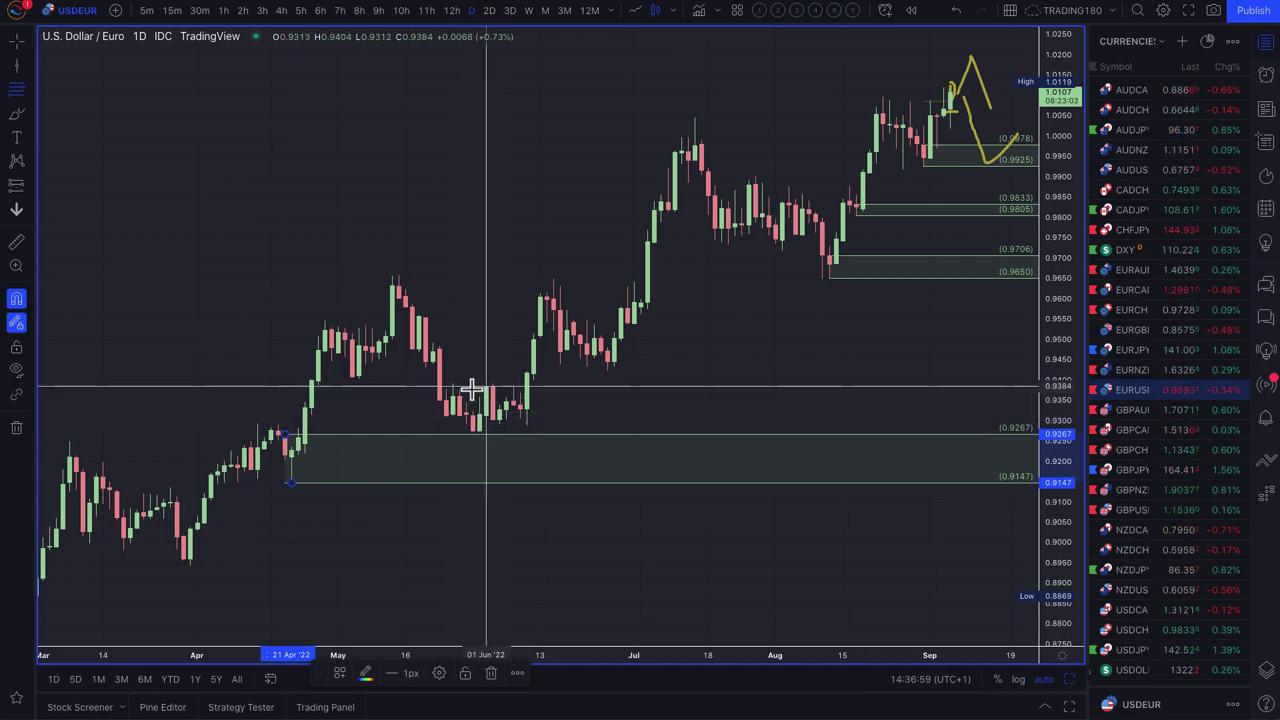
scroll(503, 416, down, 3)
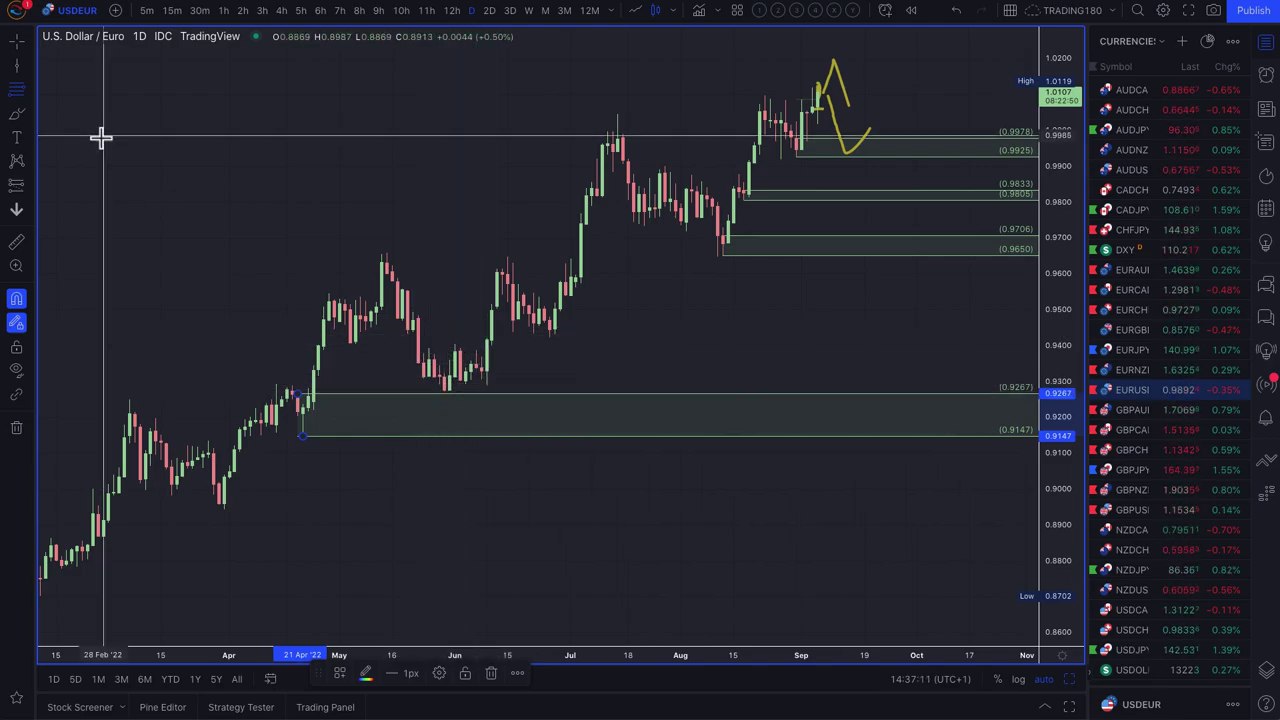
- Trace the uptrend with a brush zigzag from about 0.9303 on 6 Jun '22 through the main swings to about 1.0051 on 1 Sep '22
click(16, 115)
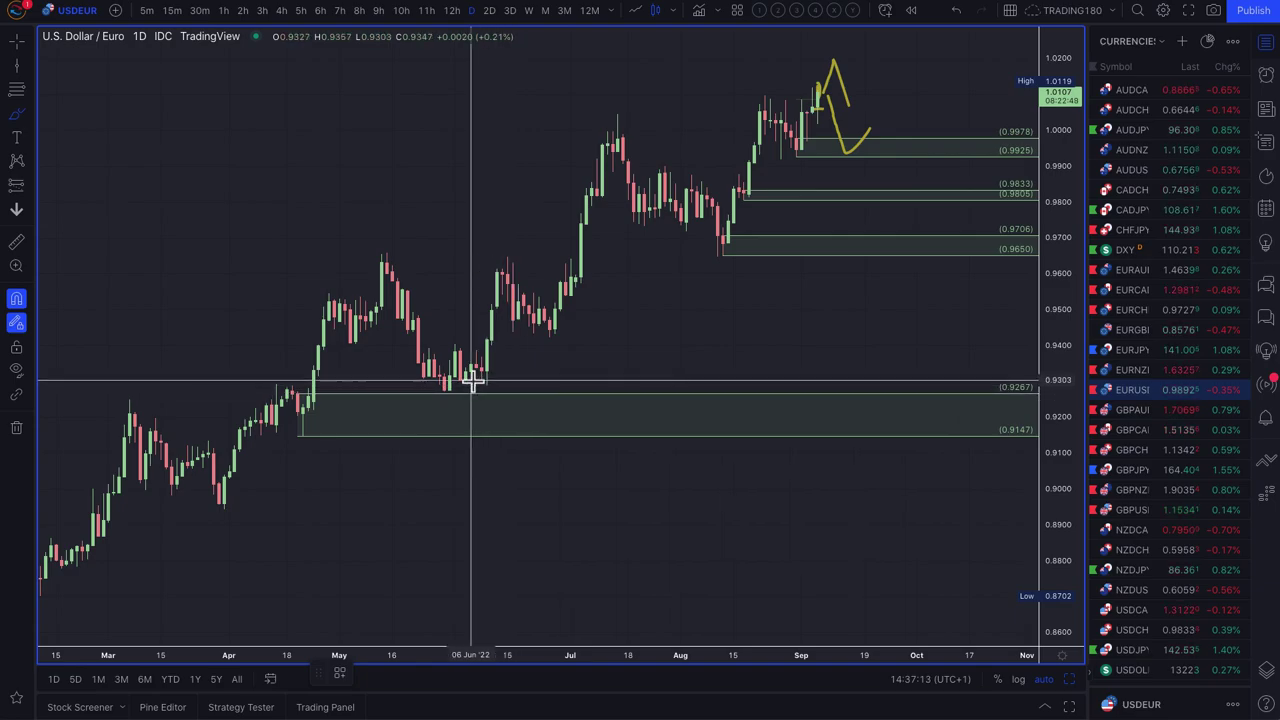
mouse_move(471, 380)
mouse_down()
mouse_move(514, 251)
mouse_move(557, 325)
mouse_move(614, 134)
mouse_move(709, 251)
mouse_move(800, 108)
mouse_up()
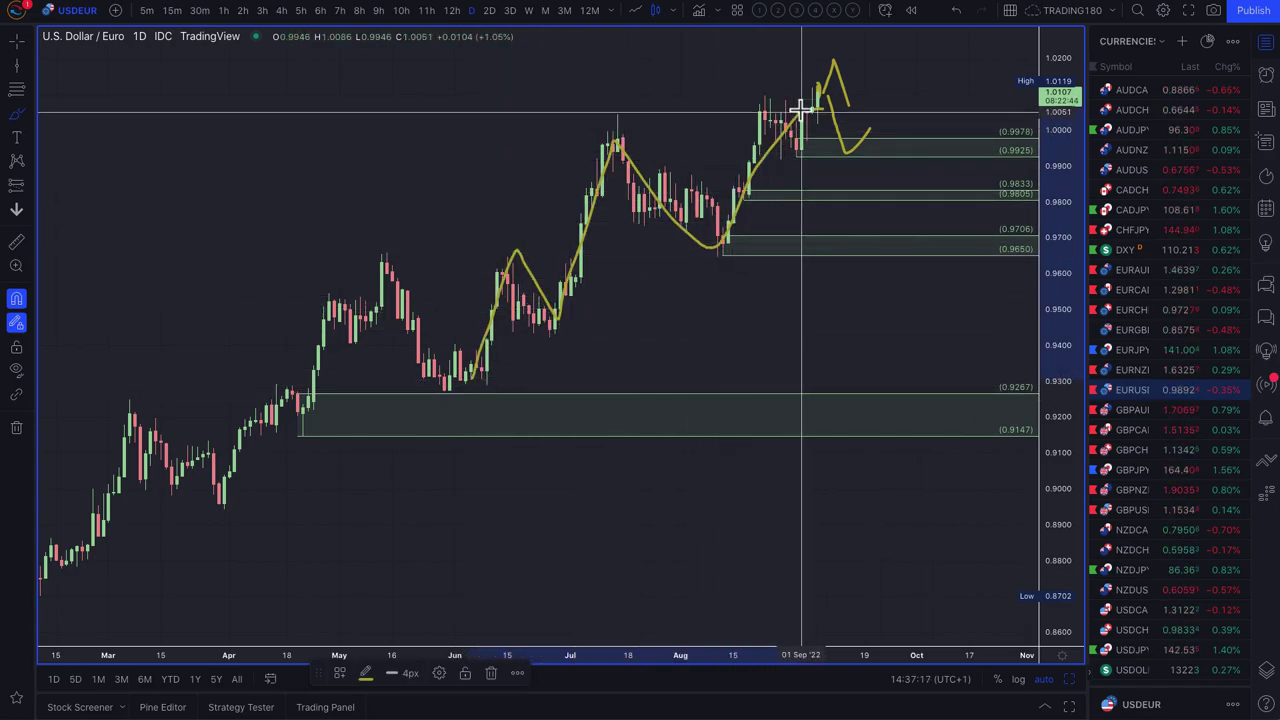
scroll(816, 103, up, 4)
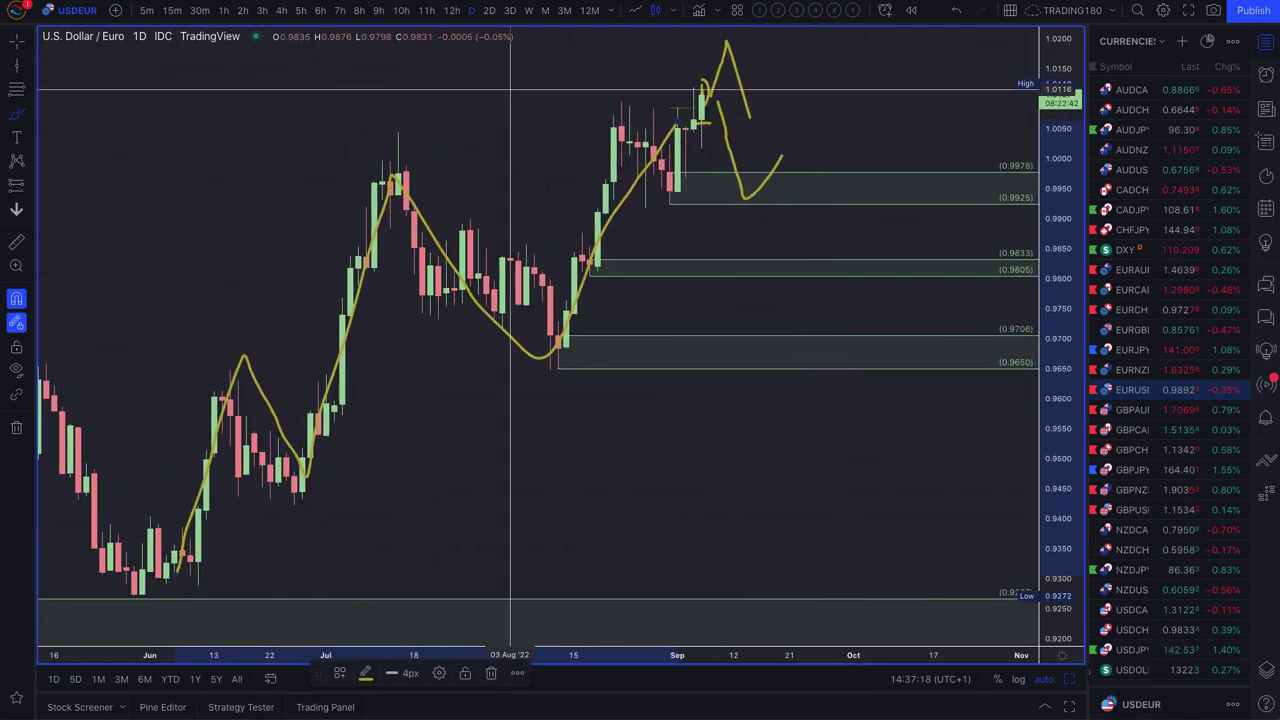